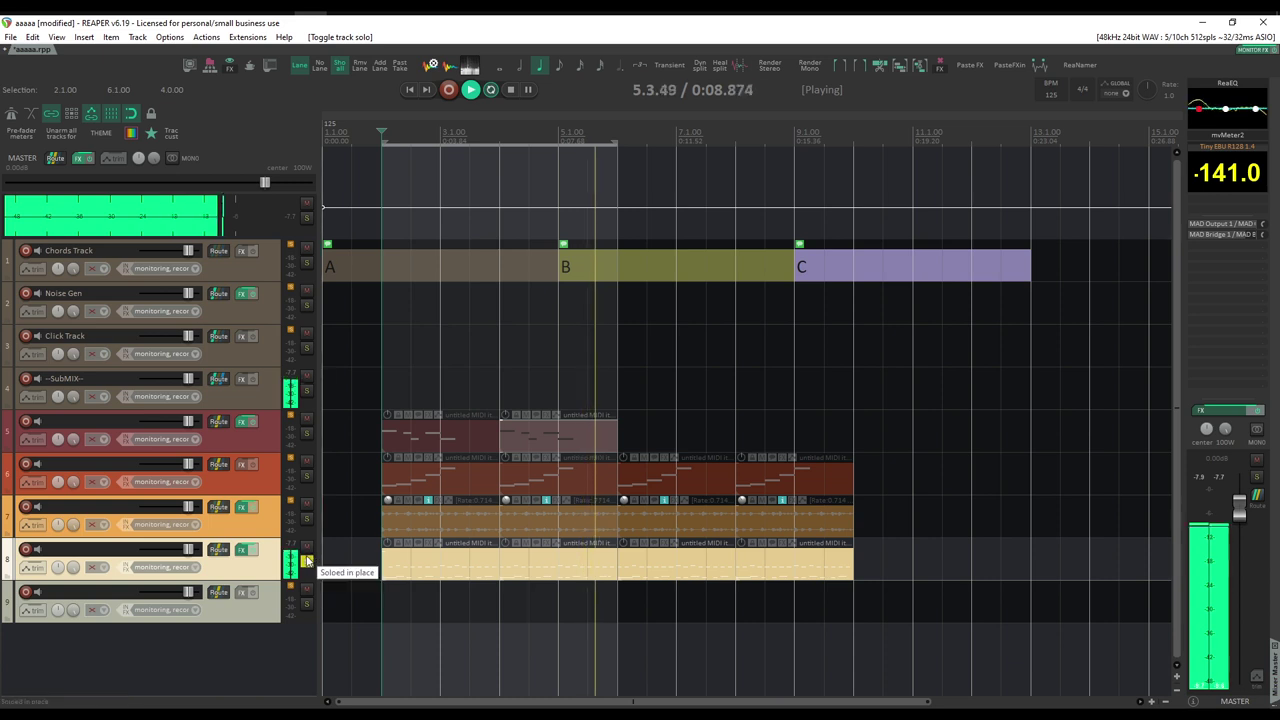
Step: Solo track 7 alongside track 8 and audition them, toggling track 8's solo off and back on during playback
{"action": "key", "text": "space"}
{"action": "left_click", "coordinate": [308, 521]}
{"action": "key", "text": "space"}
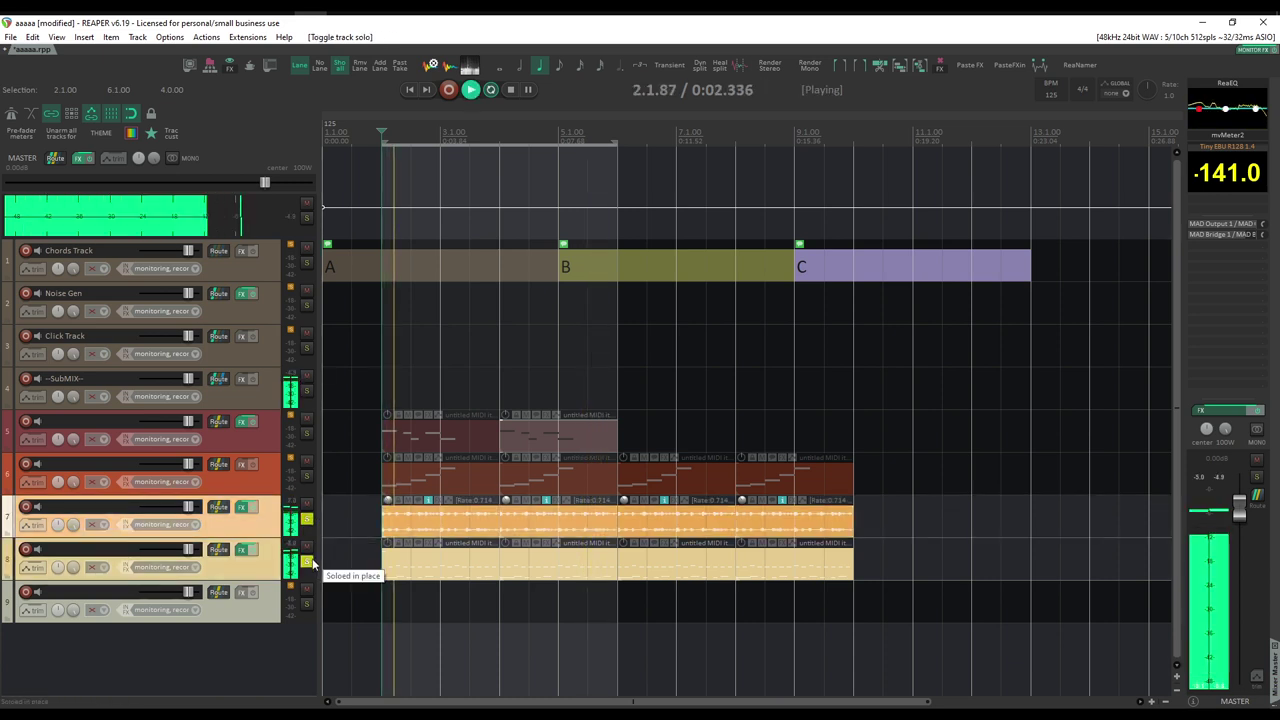
{"action": "left_click", "coordinate": [307, 562]}
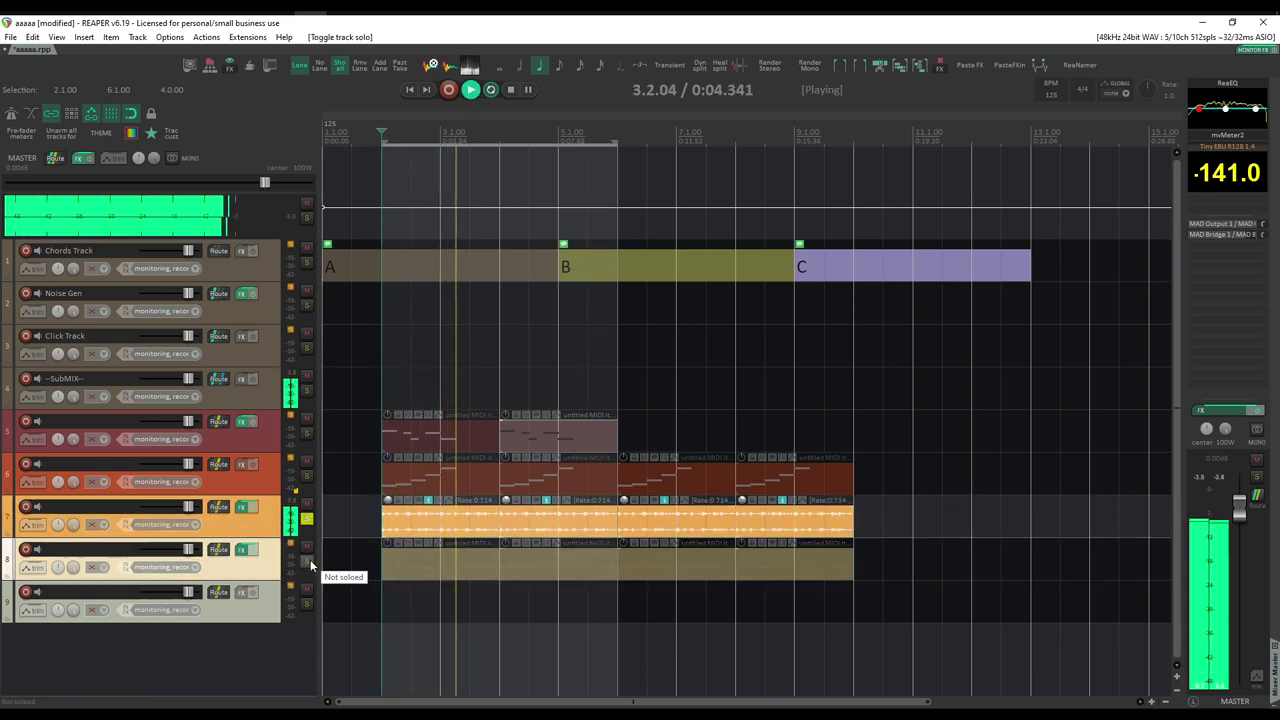
{"action": "left_click", "coordinate": [307, 562]}
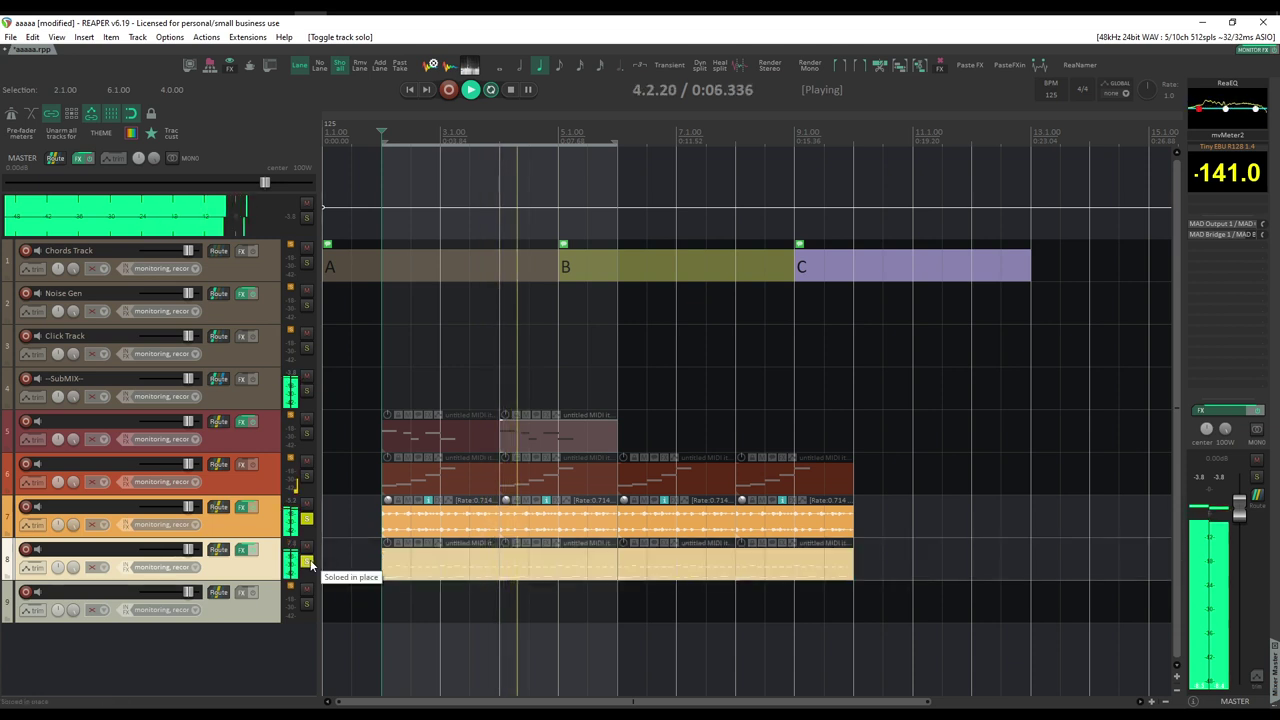
{"action": "key", "text": "space"}
Step: Audition track 5 by soloing it, removing the solos from tracks 7 and 8, and clearing its solo
{"action": "left_click", "coordinate": [307, 434]}
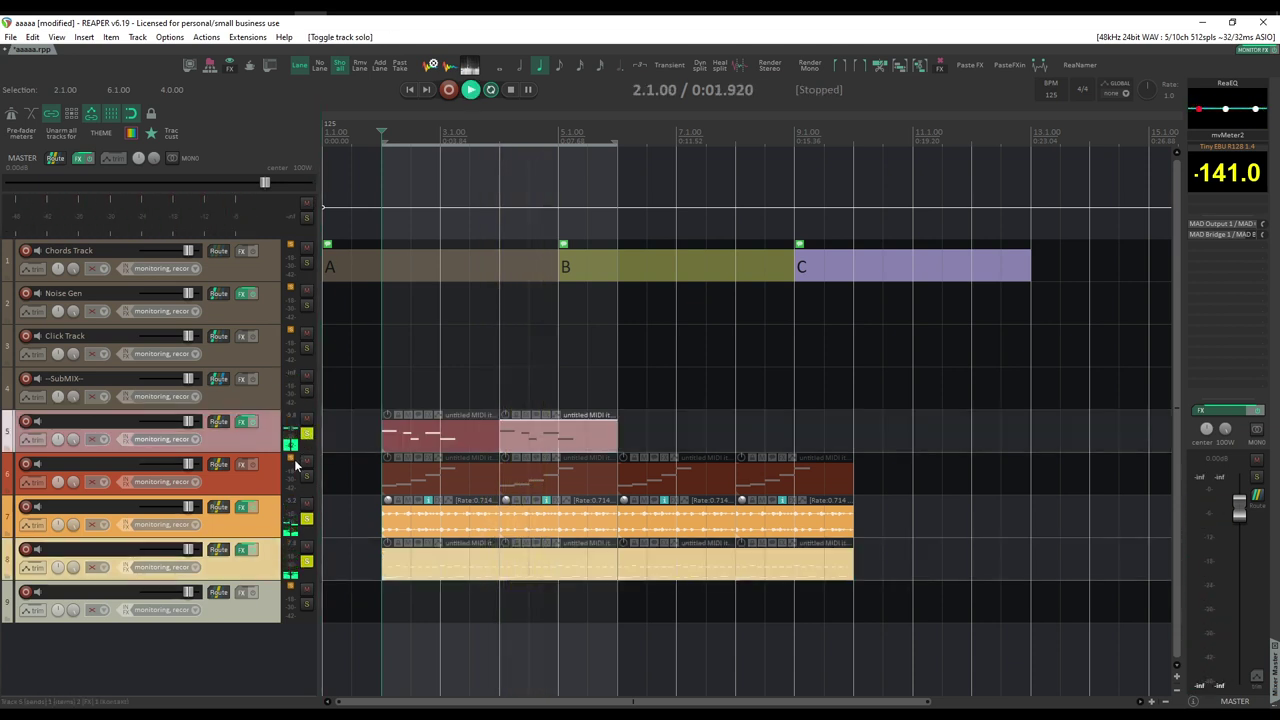
{"action": "key", "text": "space"}
{"action": "left_click", "coordinate": [306, 518]}
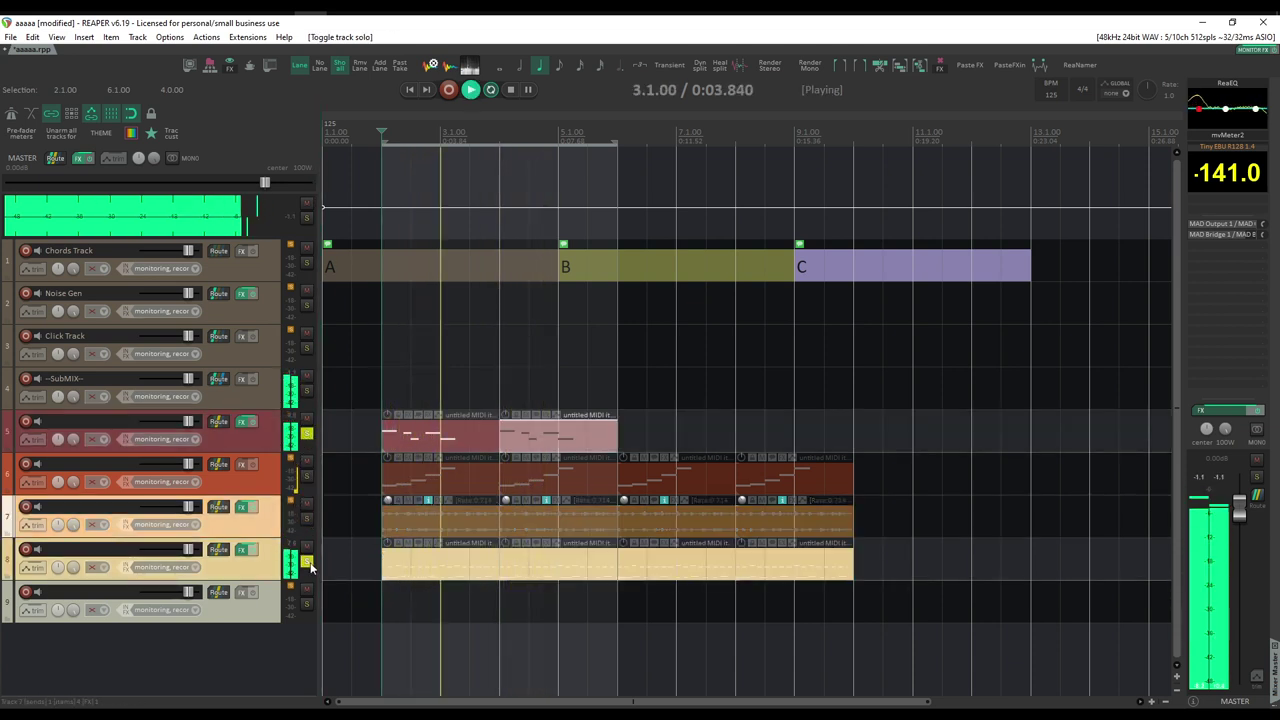
{"action": "left_click", "coordinate": [308, 562]}
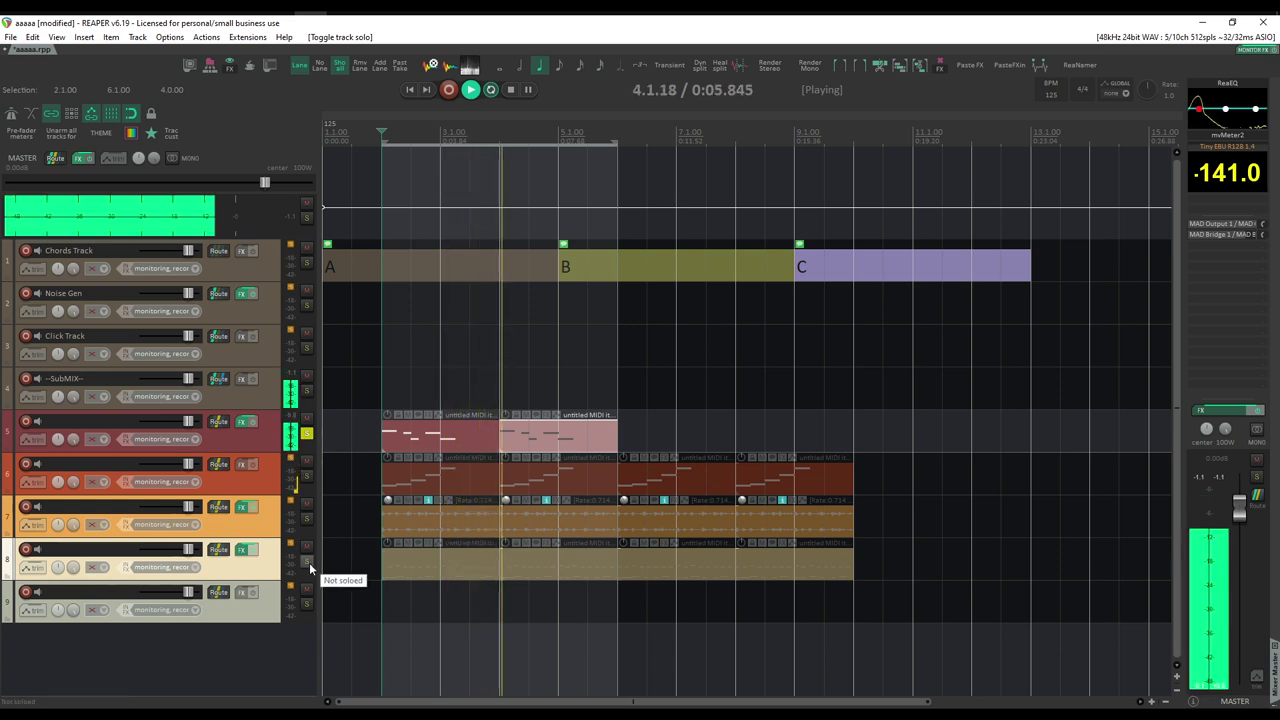
{"action": "key", "text": "space"}
{"action": "left_click", "coordinate": [307, 433]}
Step: Play the full mix, mute track 6 and stop playback
{"action": "key", "text": "space"}
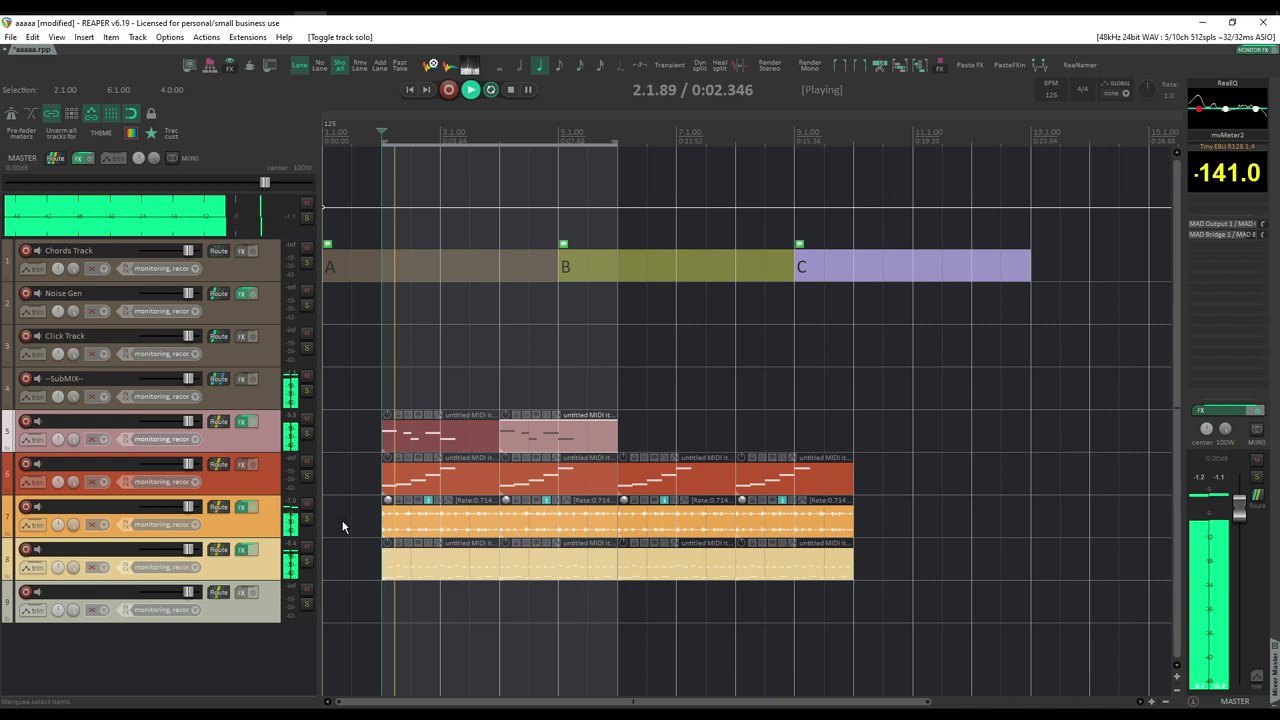
{"action": "left_click", "coordinate": [306, 461]}
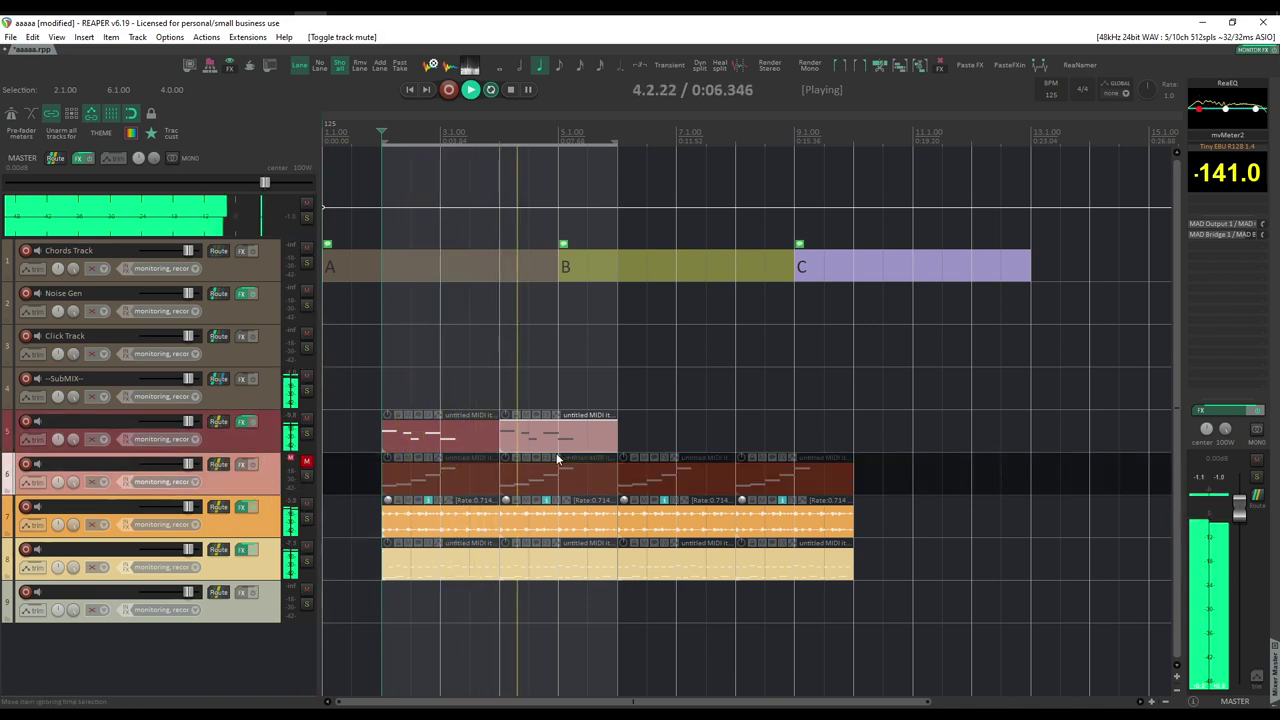
{"action": "key", "text": "space"}
Step: Add the VST3 CERISE (Acqua) plug-in to the --SubMIX-- track and reposition its window
{"action": "left_click", "coordinate": [242, 380]}
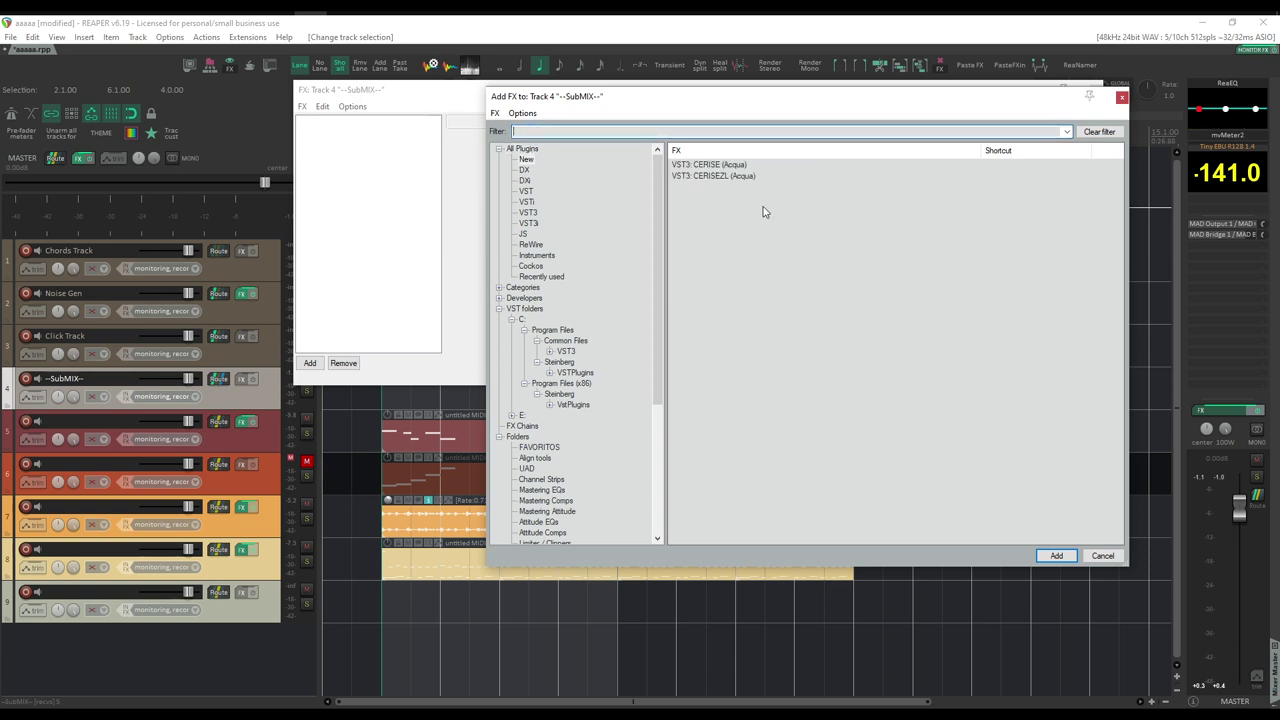
{"action": "double_click", "coordinate": [700, 166]}
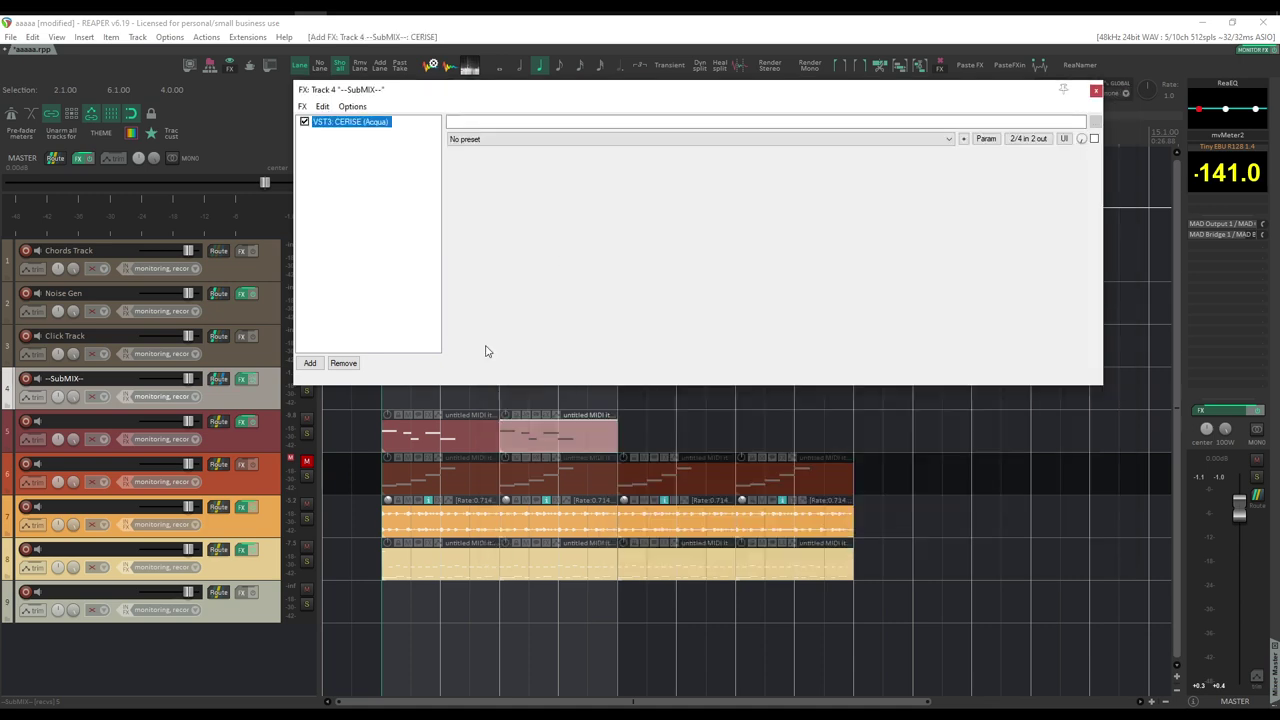
{"action": "left_click_drag", "start_coordinate": [725, 91], "coordinate": [641, 134]}
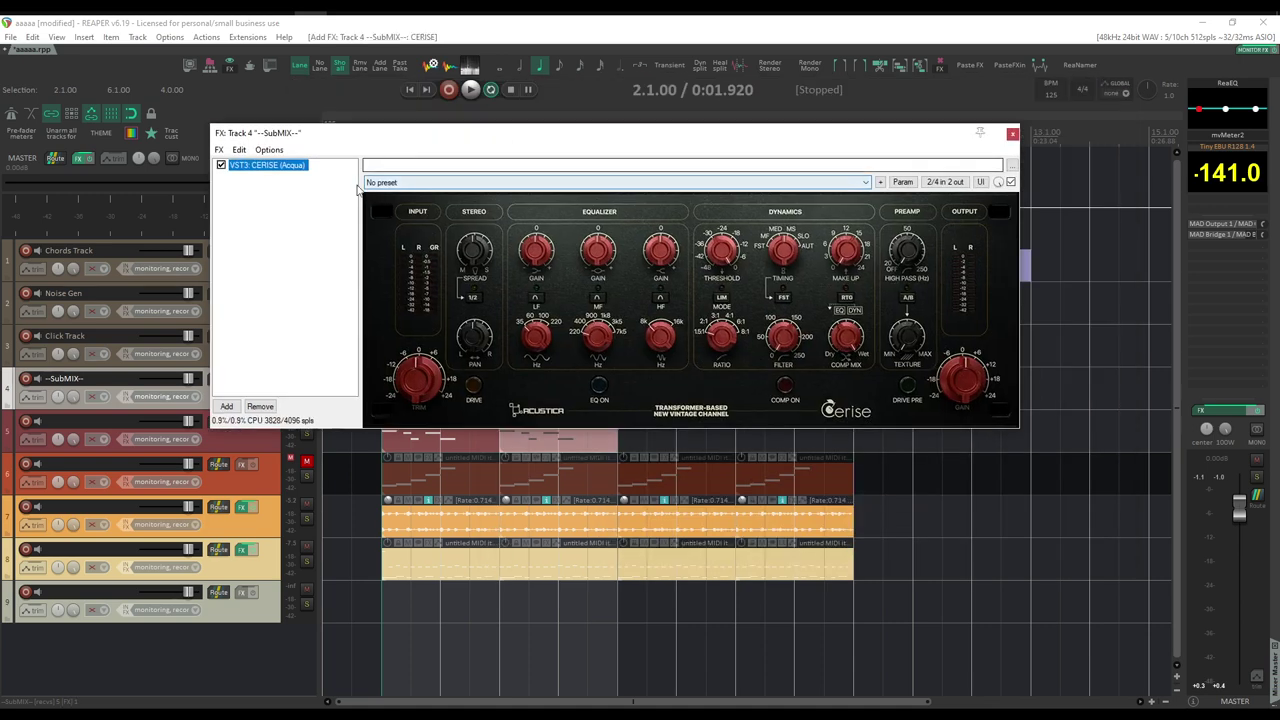
Step: Play the mix and compare CERISE bypassed and enabled, finishing the comparison at 100% wet
{"action": "key", "text": "space"}
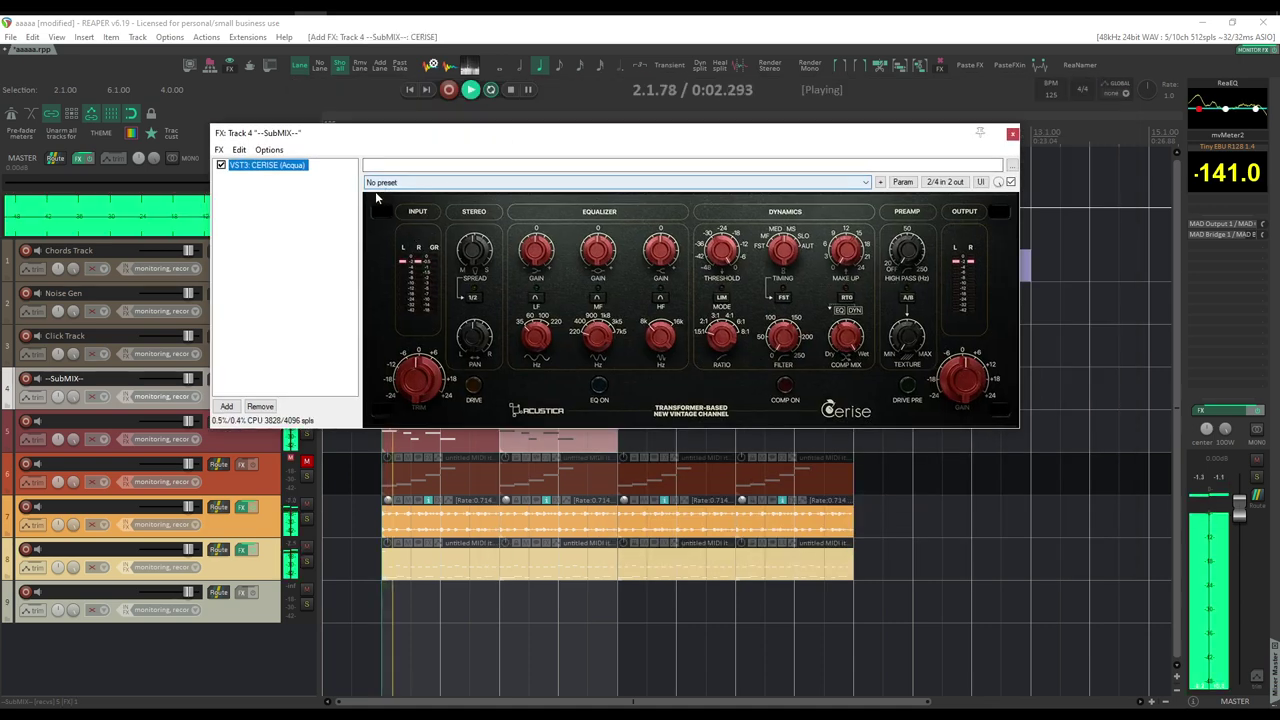
{"action": "left_click", "coordinate": [221, 166]}
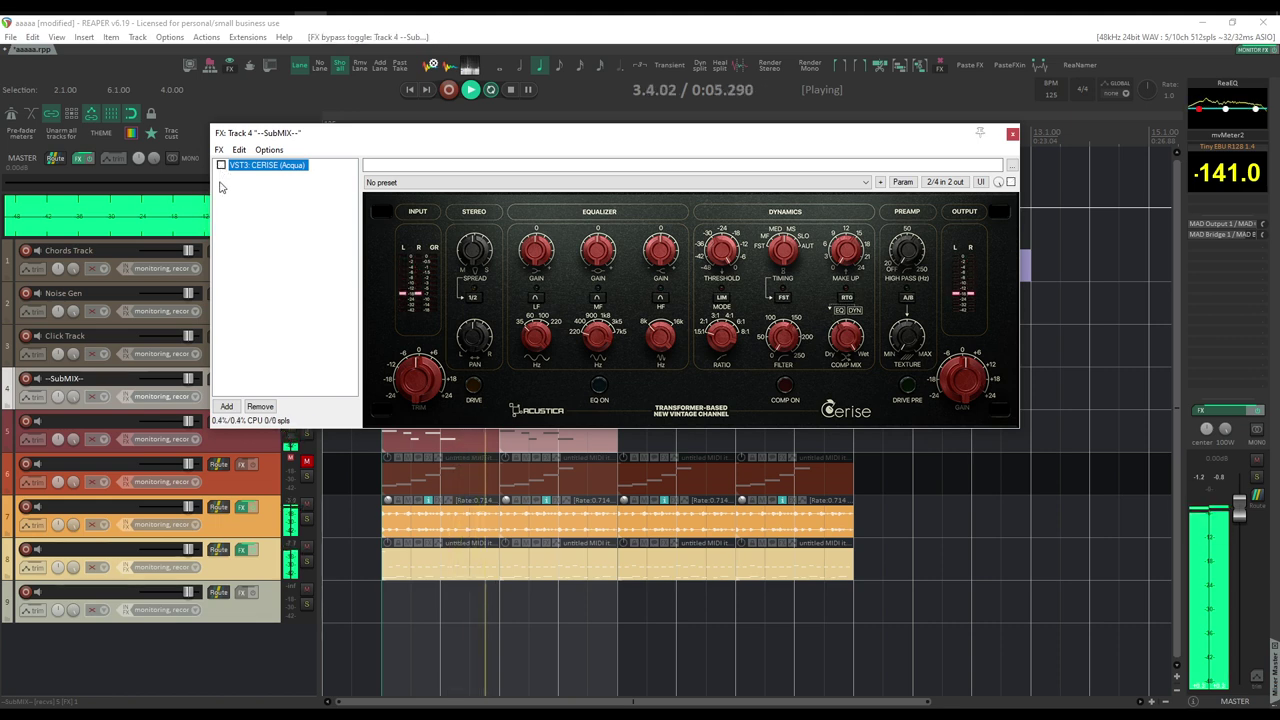
{"action": "left_click", "coordinate": [221, 165]}
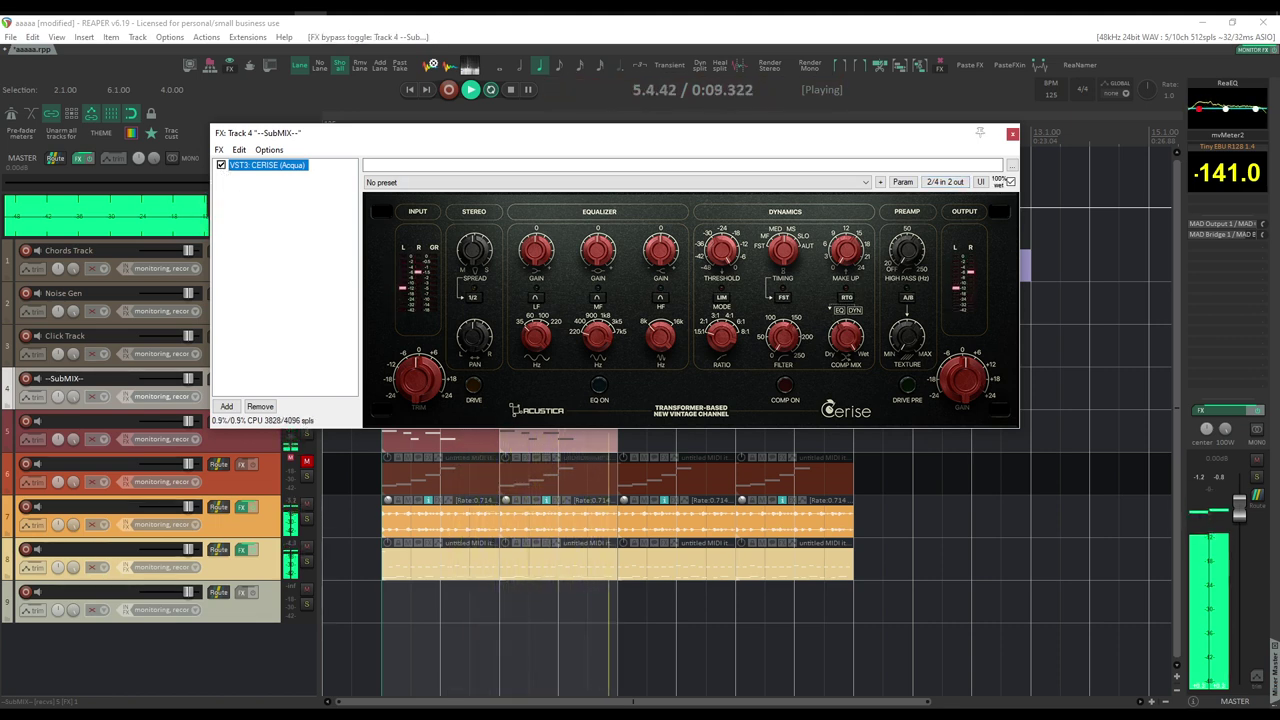
{"action": "left_click_drag", "start_coordinate": [998, 182], "coordinate": [1001, 186]}
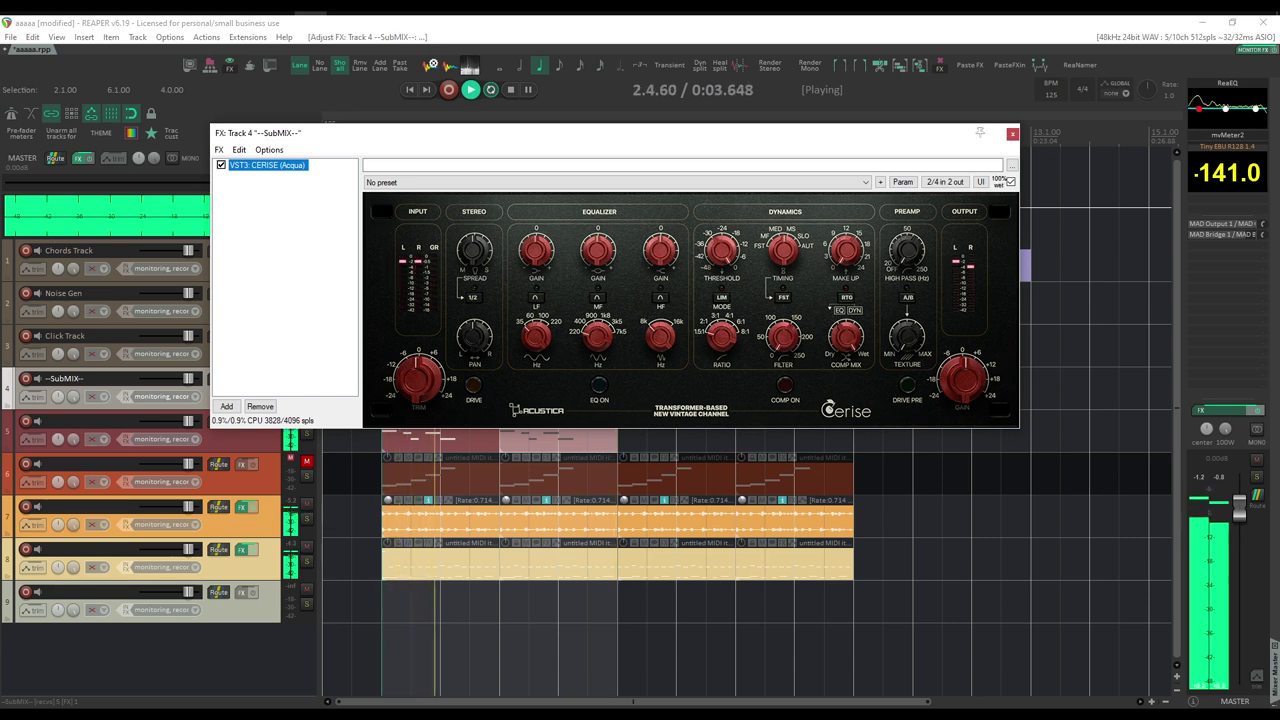
Step: Turn on DRIVE, DRIVE PRE and EQ ON in CERISE, comparing wet and dry and resetting the master peak meter
{"action": "left_click", "coordinate": [473, 384]}
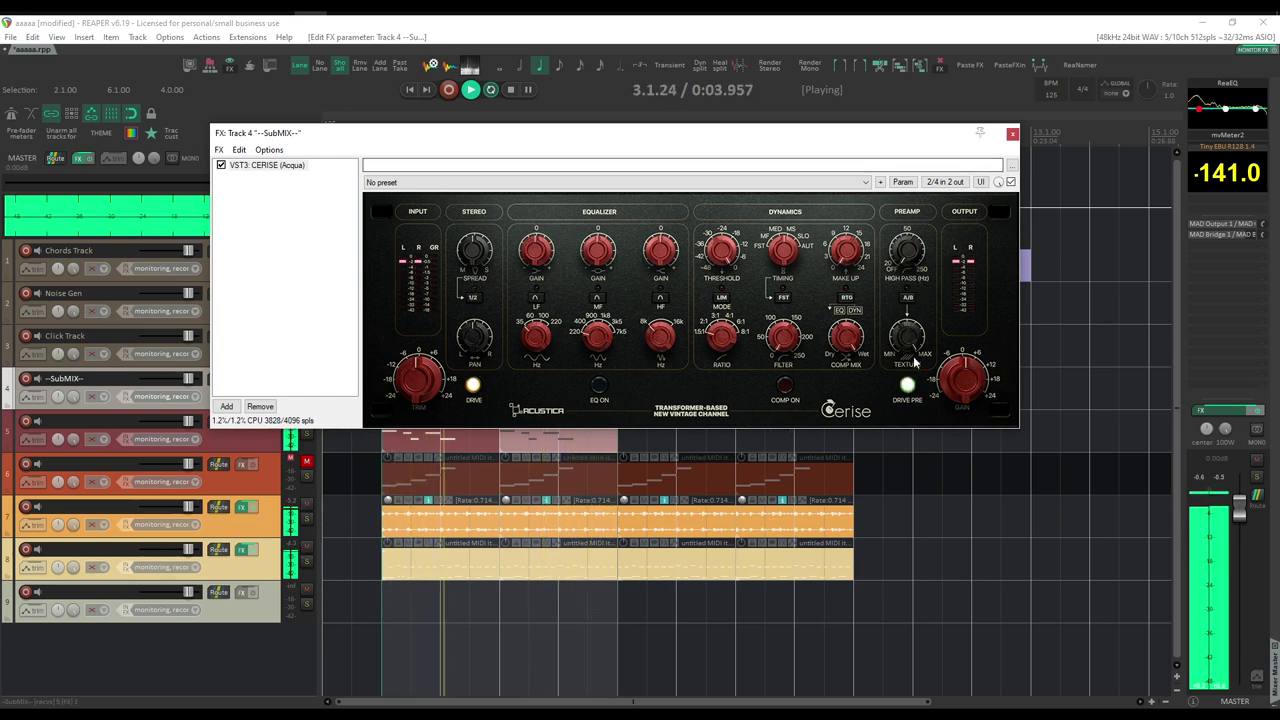
{"action": "mouse_move", "coordinate": [1001, 184]}
{"action": "left_mouse_down"}
{"action": "mouse_move", "coordinate": [1003, 290]}
{"action": "mouse_move", "coordinate": [999, 190]}
{"action": "left_mouse_up"}
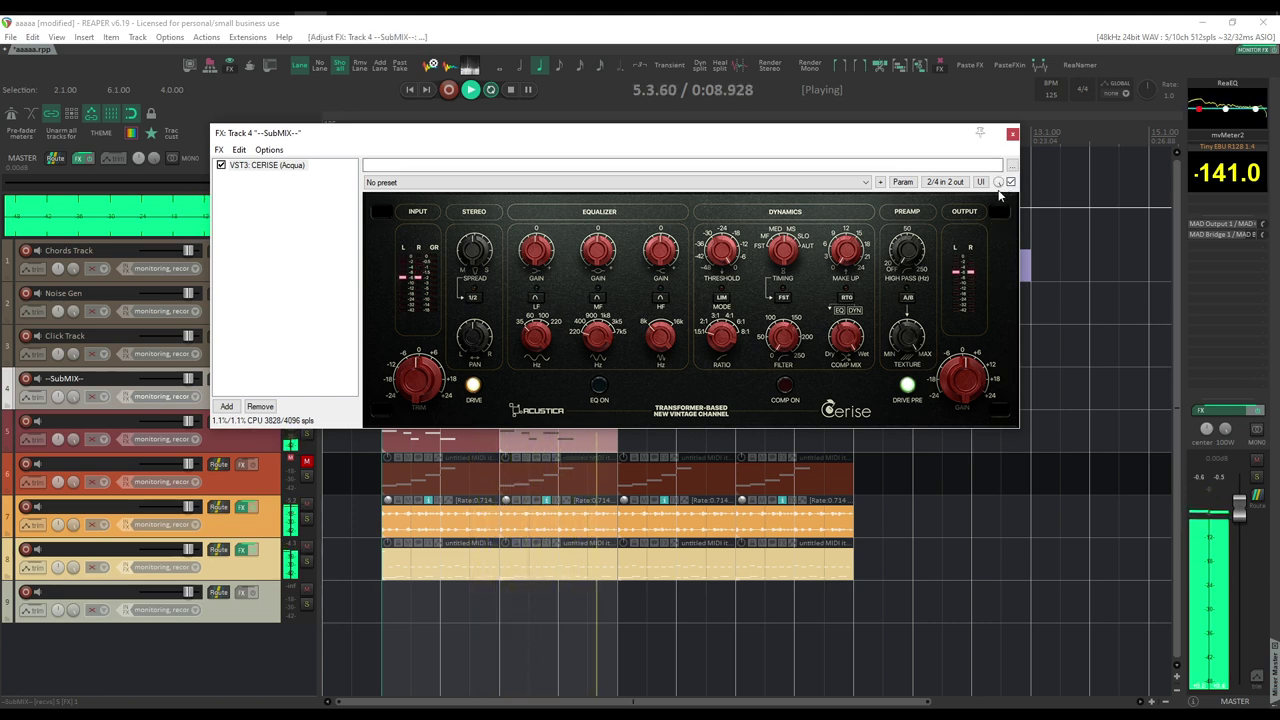
{"action": "left_click", "coordinate": [907, 249]}
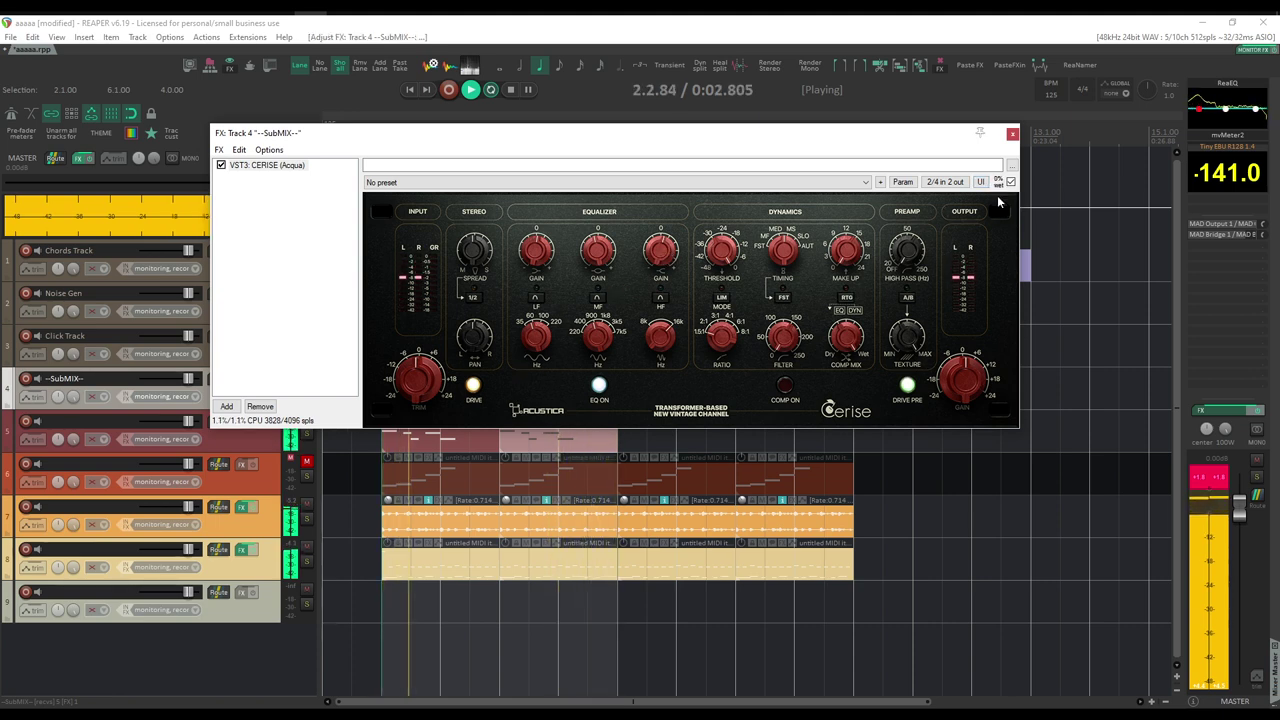
{"action": "left_click", "coordinate": [1216, 482]}
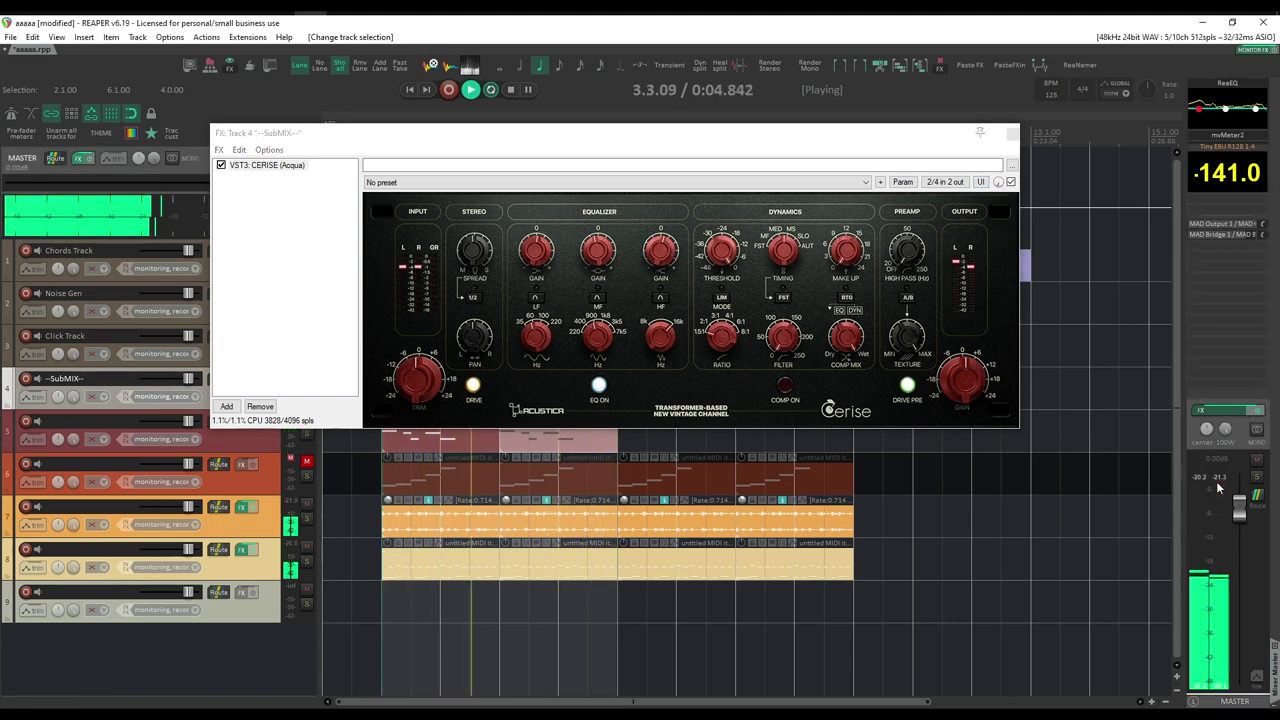
{"action": "left_click", "coordinate": [999, 185]}
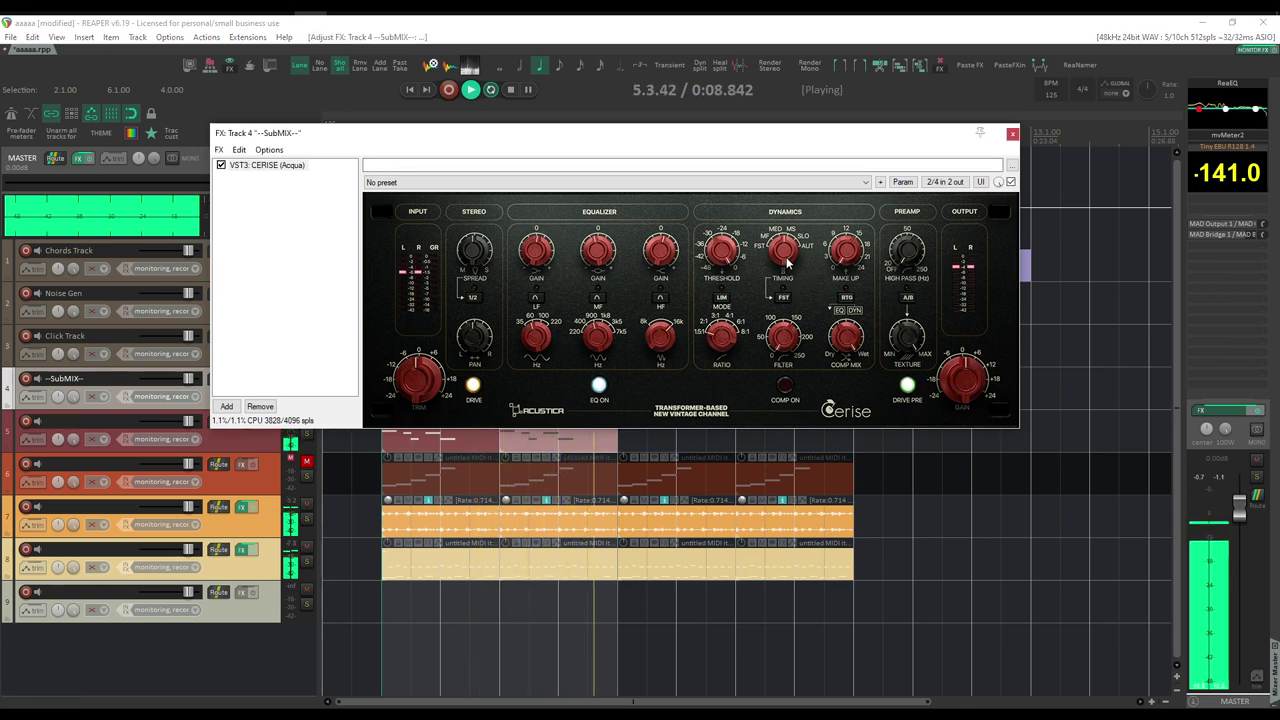
Step: Adjust CERISE's THRESHOLD, switch on COMP ON and compare the compressed signal with the dry one
{"action": "left_click_drag", "start_coordinate": [727, 256], "coordinate": [725, 268]}
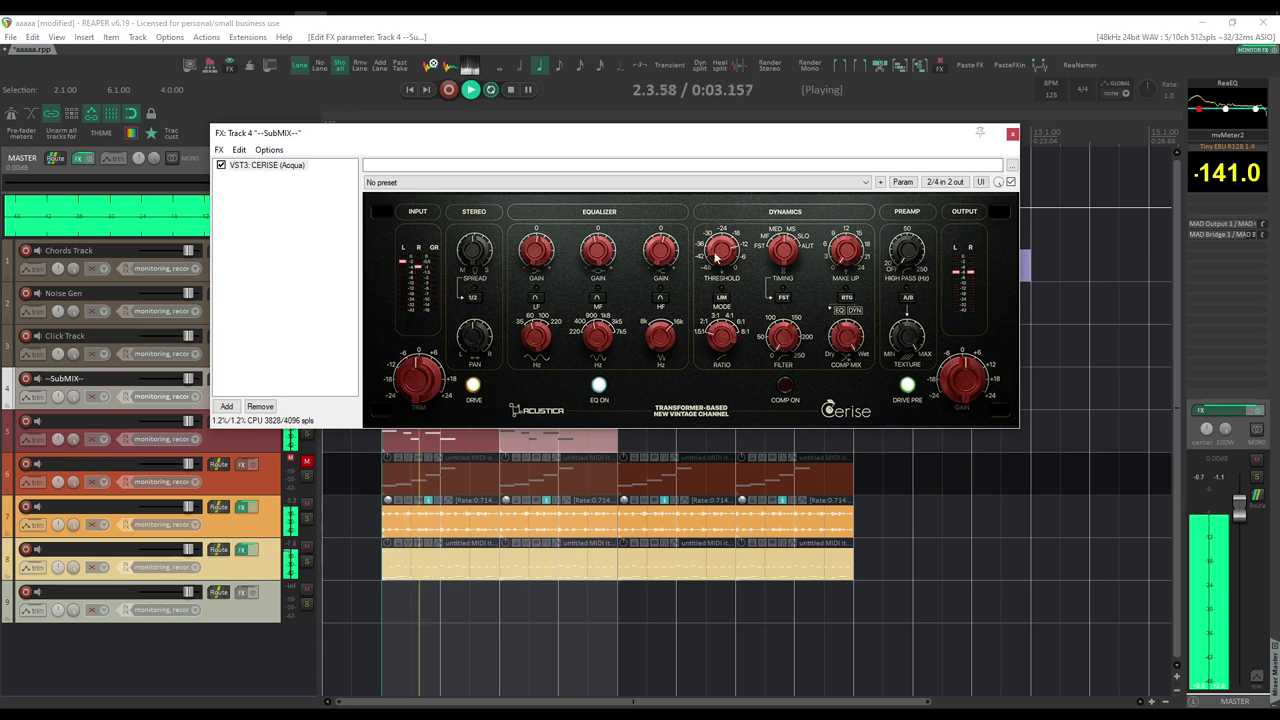
{"action": "left_click", "coordinate": [787, 390]}
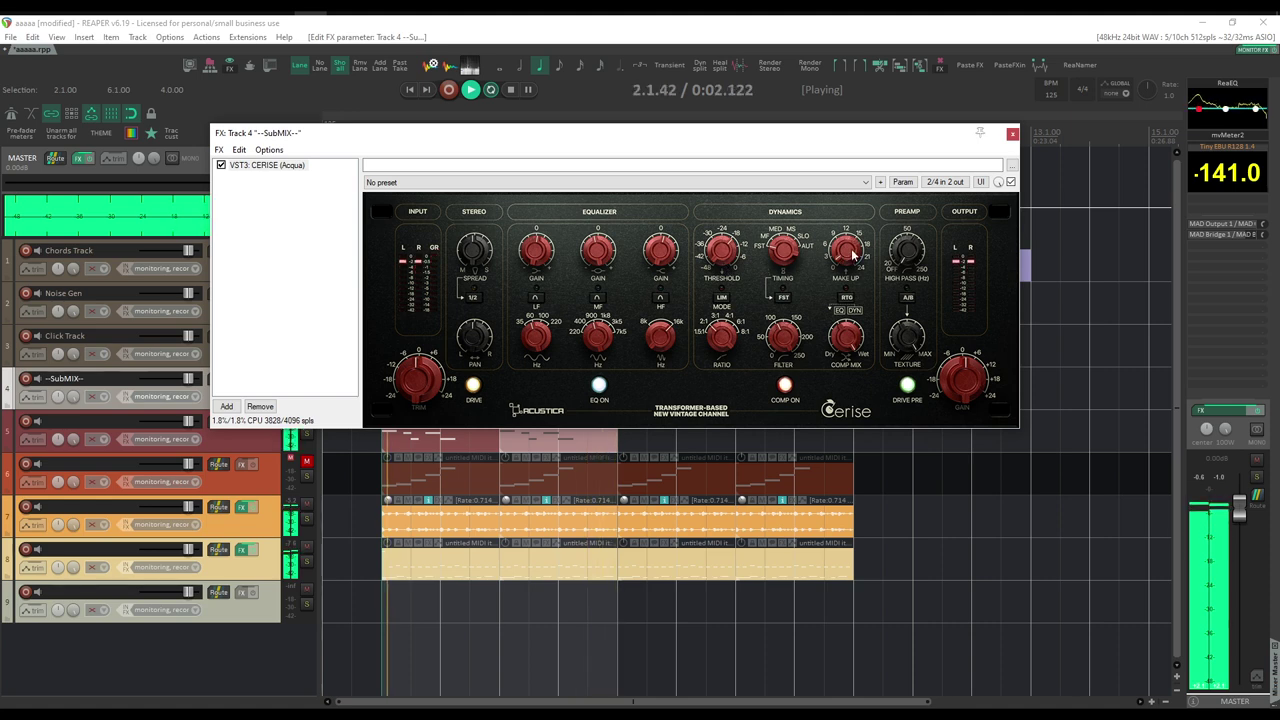
{"action": "left_click", "coordinate": [1171, 460]}
{"action": "left_click", "coordinate": [1000, 193]}
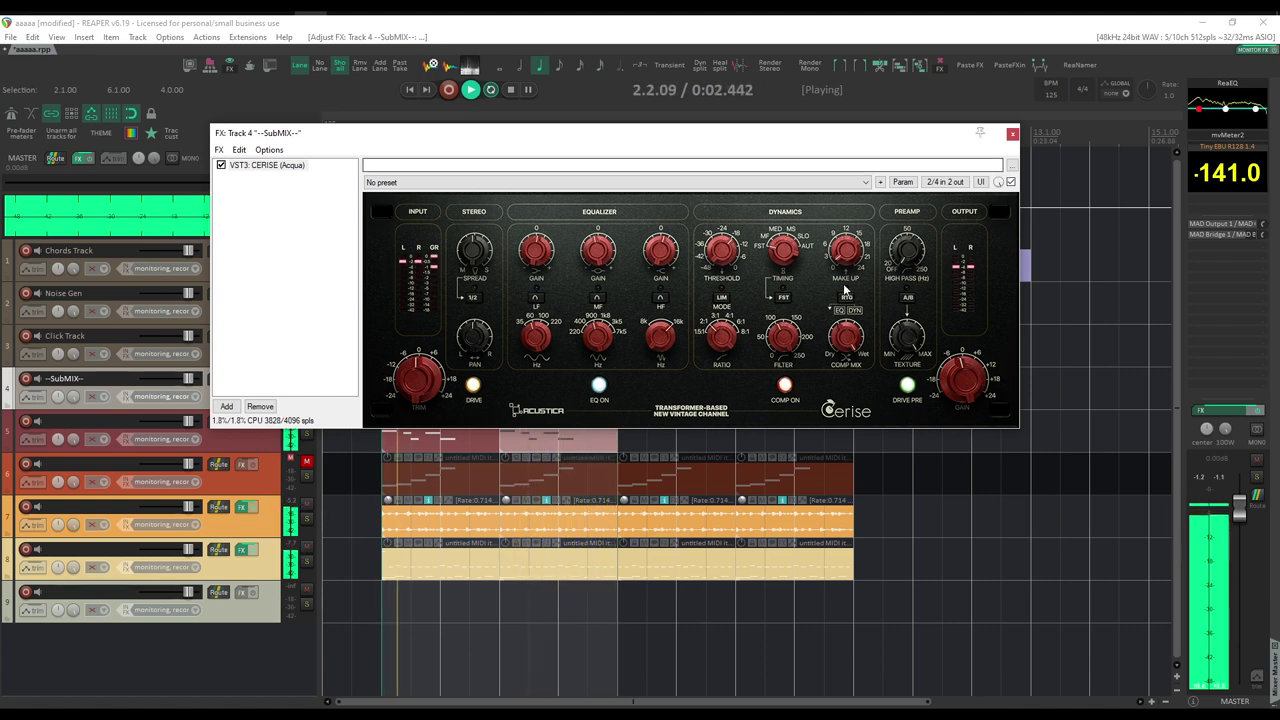
Step: Adjust the TIMING and HIGH PASS knobs in CERISE and compare the wet and dry signals
{"action": "left_click_drag", "start_coordinate": [787, 254], "coordinate": [789, 234]}
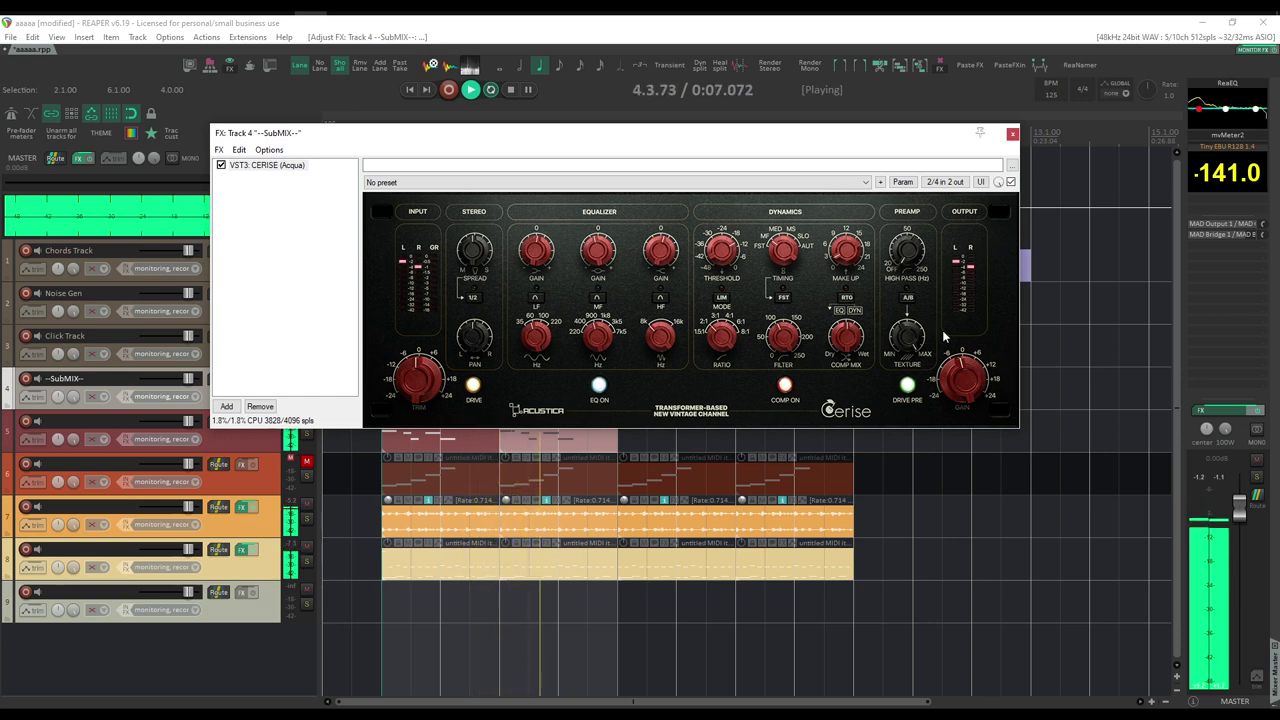
{"action": "left_click_drag", "start_coordinate": [910, 240], "coordinate": [909, 233]}
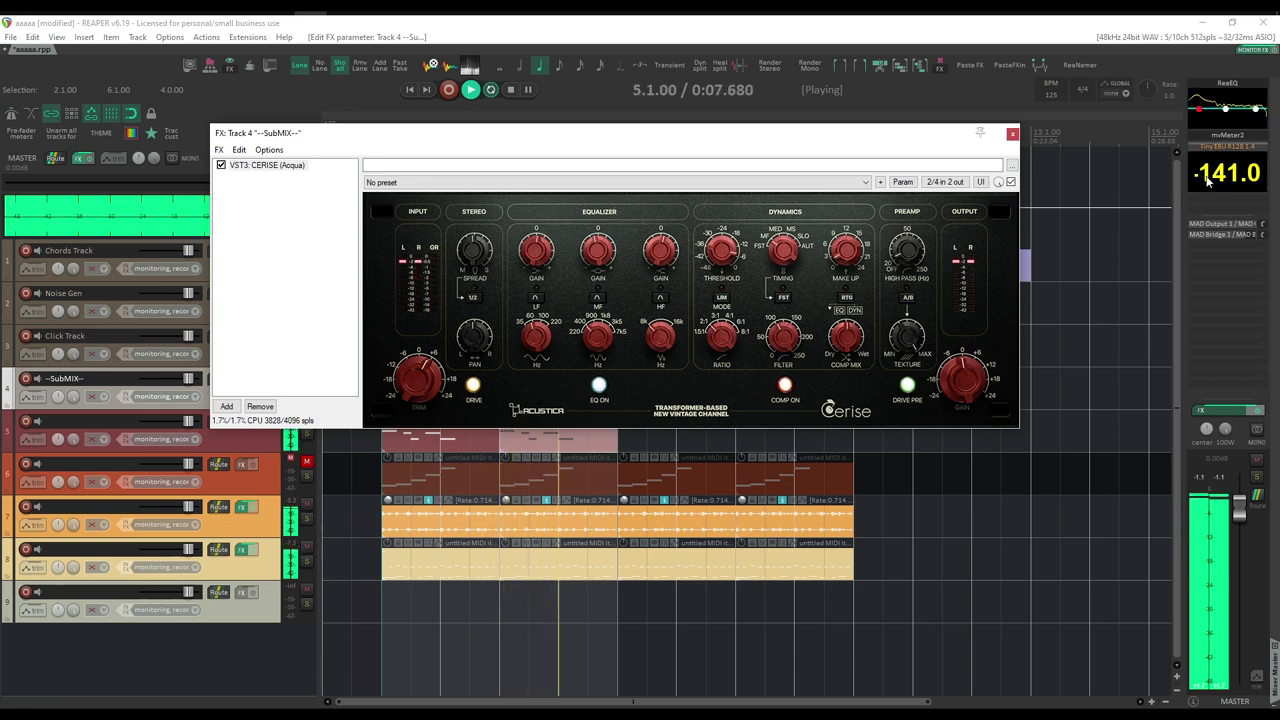
{"action": "left_click_drag", "start_coordinate": [998, 183], "coordinate": [999, 191]}
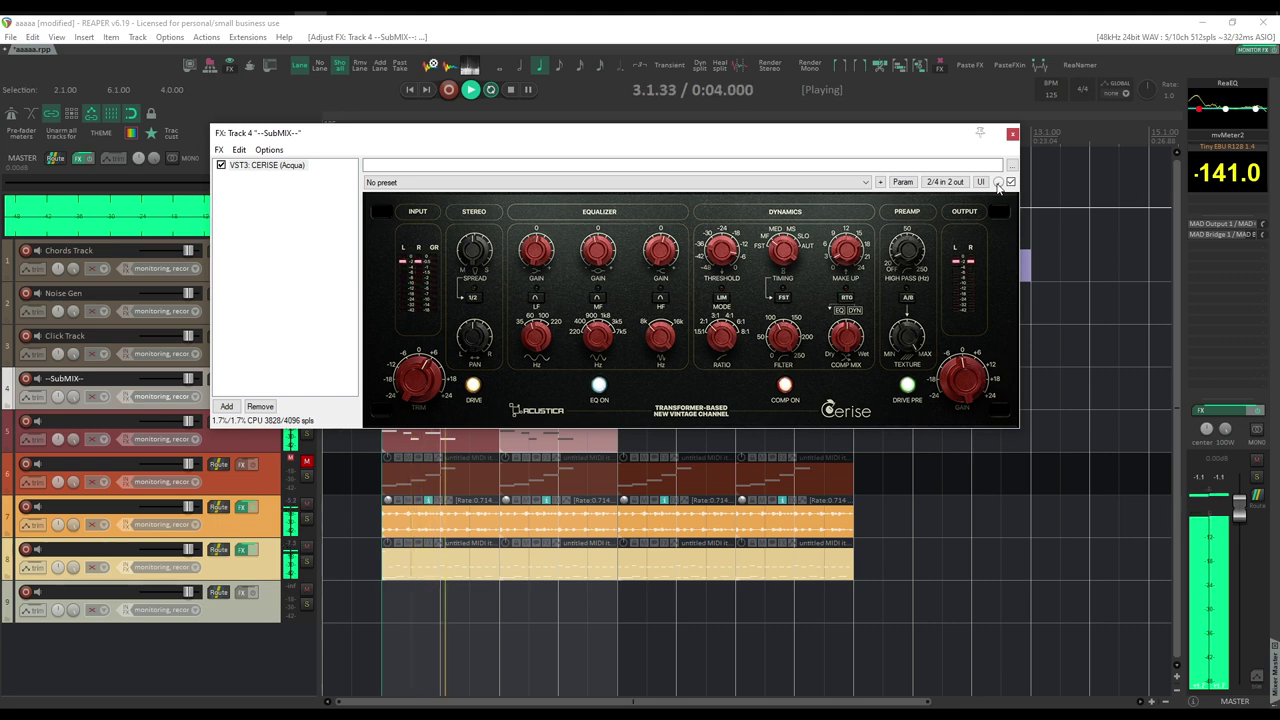
{"action": "left_click_drag", "start_coordinate": [998, 184], "coordinate": [998, 182]}
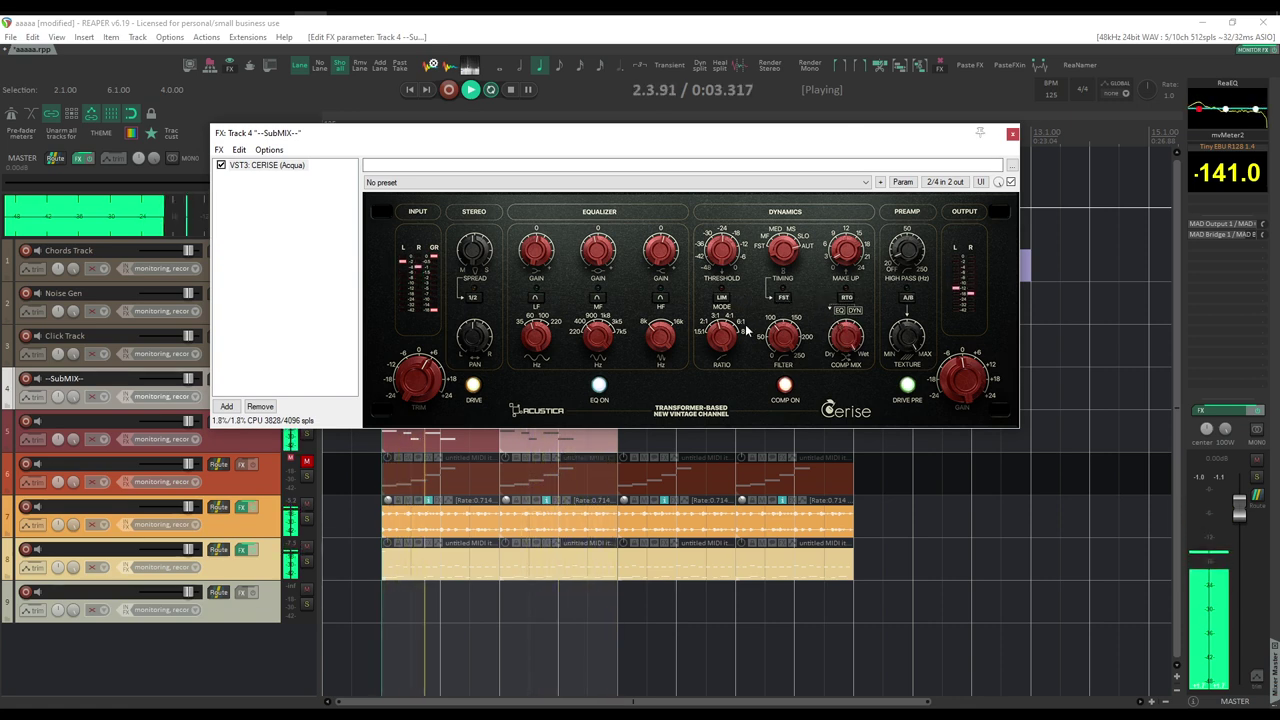
Step: Engage the FST switch beneath TIMING in CERISE's dynamics section
{"action": "left_click", "coordinate": [785, 298]}
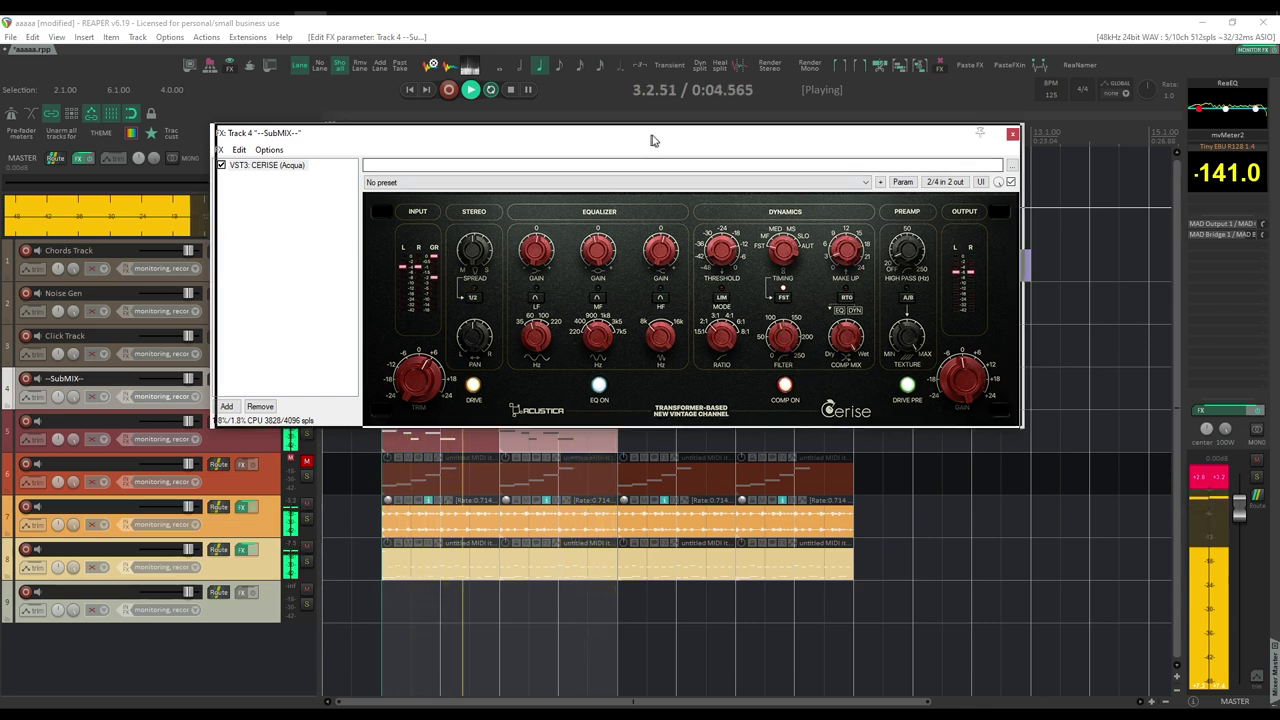
Step: Lower track 5's volume slightly and reset the --SubMIX-- peak meter, moving the plug-in window aside
{"action": "left_click_drag", "start_coordinate": [651, 135], "coordinate": [850, 113]}
{"action": "left_click_drag", "start_coordinate": [188, 421], "coordinate": [185, 428]}
{"action": "left_click", "coordinate": [291, 374]}
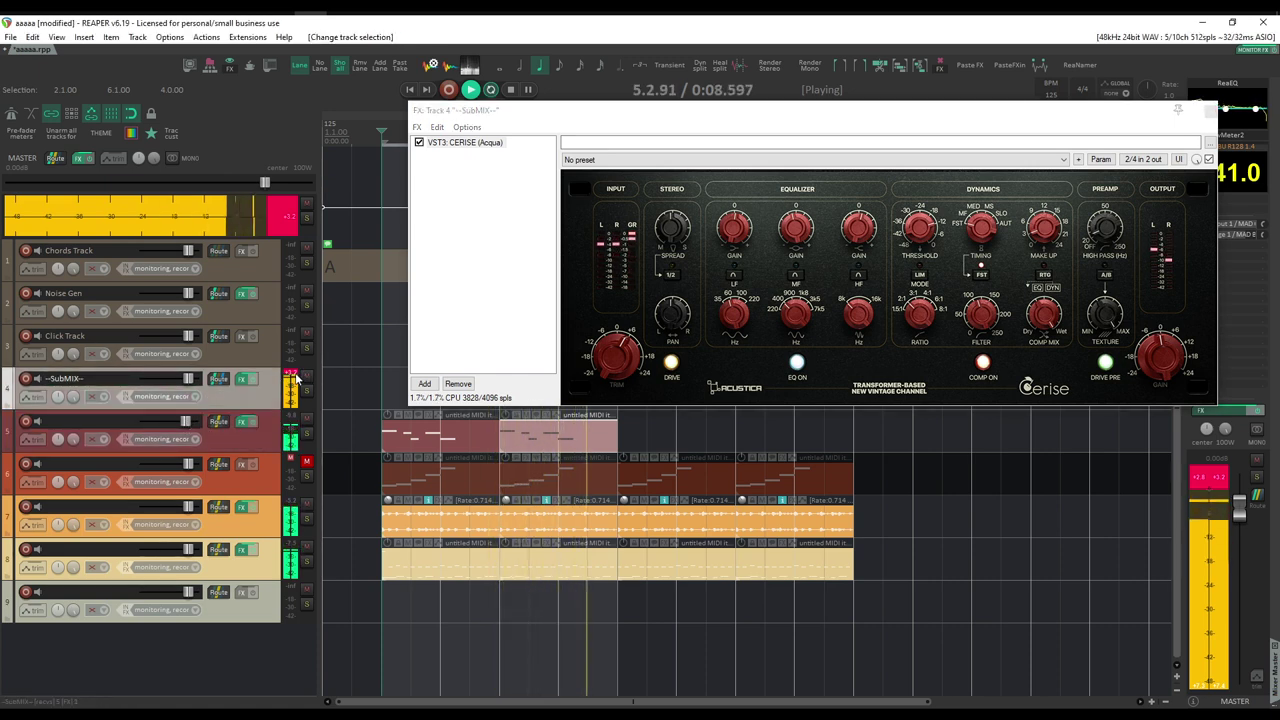
{"action": "left_click", "coordinate": [291, 374], "text": "ctrl"}
{"action": "left_click_drag", "start_coordinate": [731, 116], "coordinate": [600, 119]}
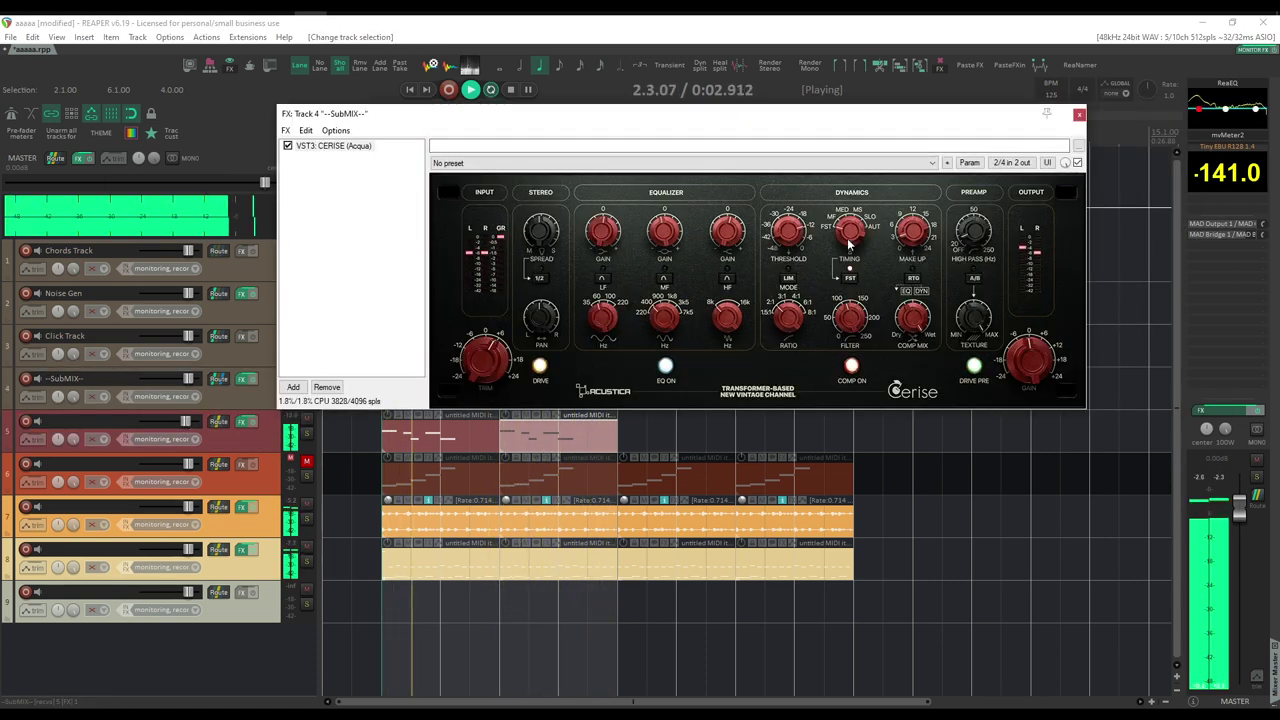
Step: Readjust CERISE's compressor THRESHOLD for the new level and compare the wet and dry signals
{"action": "left_click_drag", "start_coordinate": [789, 229], "coordinate": [787, 268]}
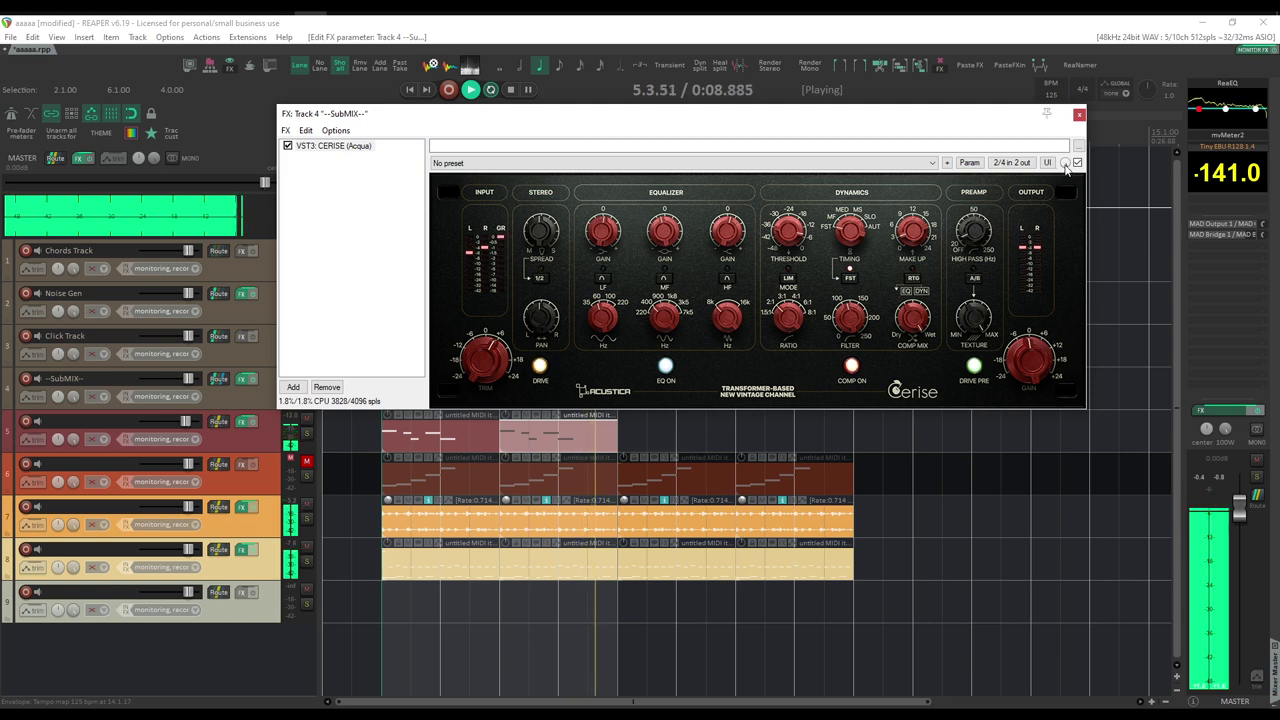
{"action": "left_click_drag", "start_coordinate": [1066, 166], "coordinate": [1067, 167]}
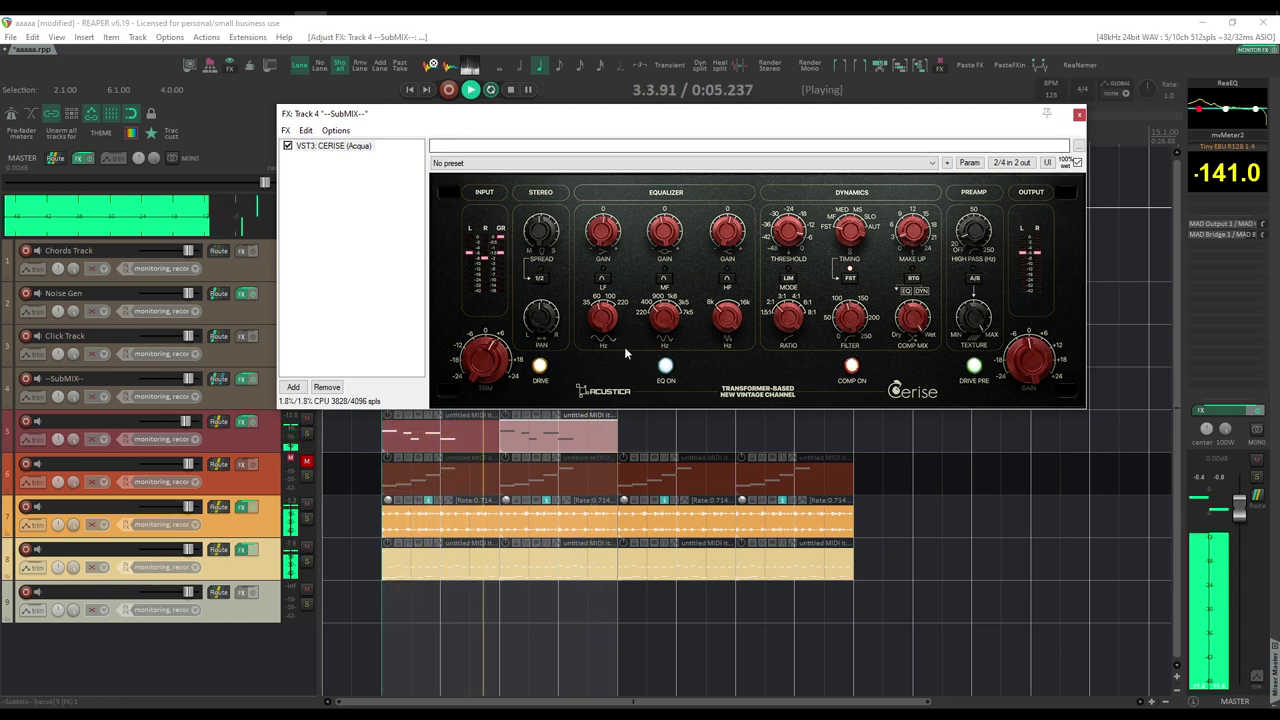
Step: Move the plug-in window clear of the track controls and mute tracks 5 and 7
{"action": "left_click_drag", "start_coordinate": [461, 143], "coordinate": [511, 141]}
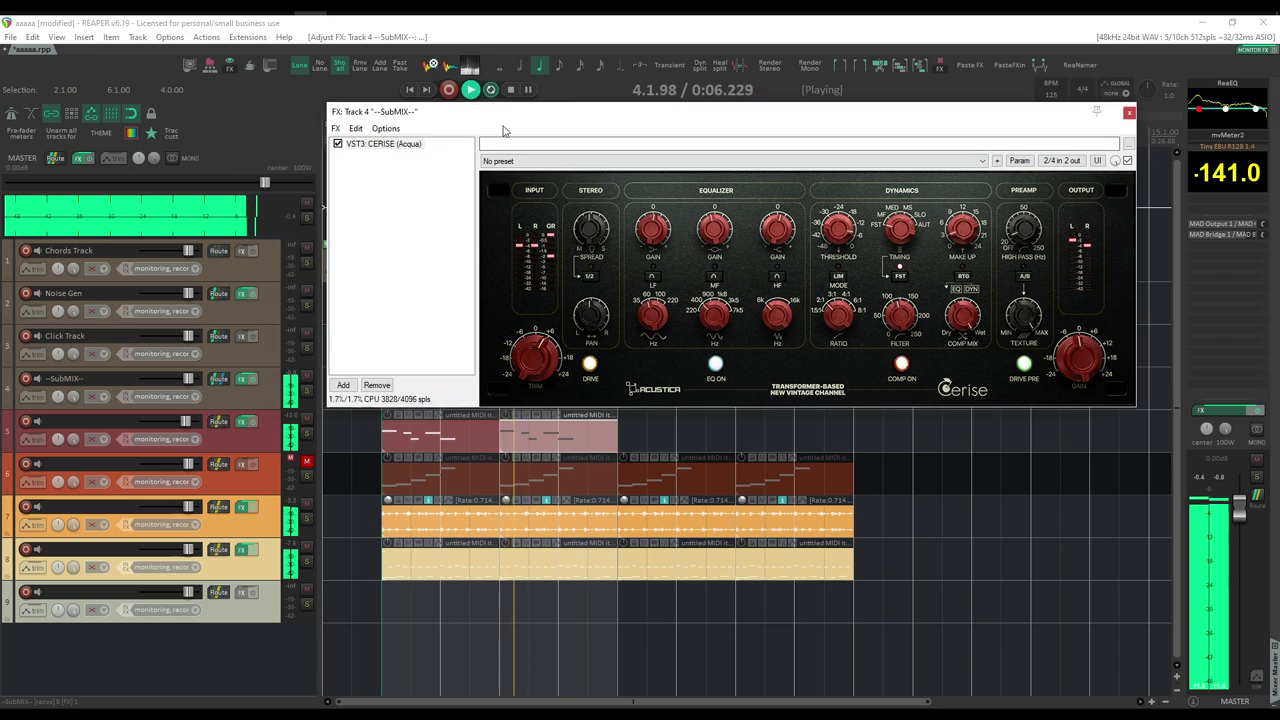
{"action": "left_click", "coordinate": [306, 418]}
{"action": "left_click", "coordinate": [306, 530]}
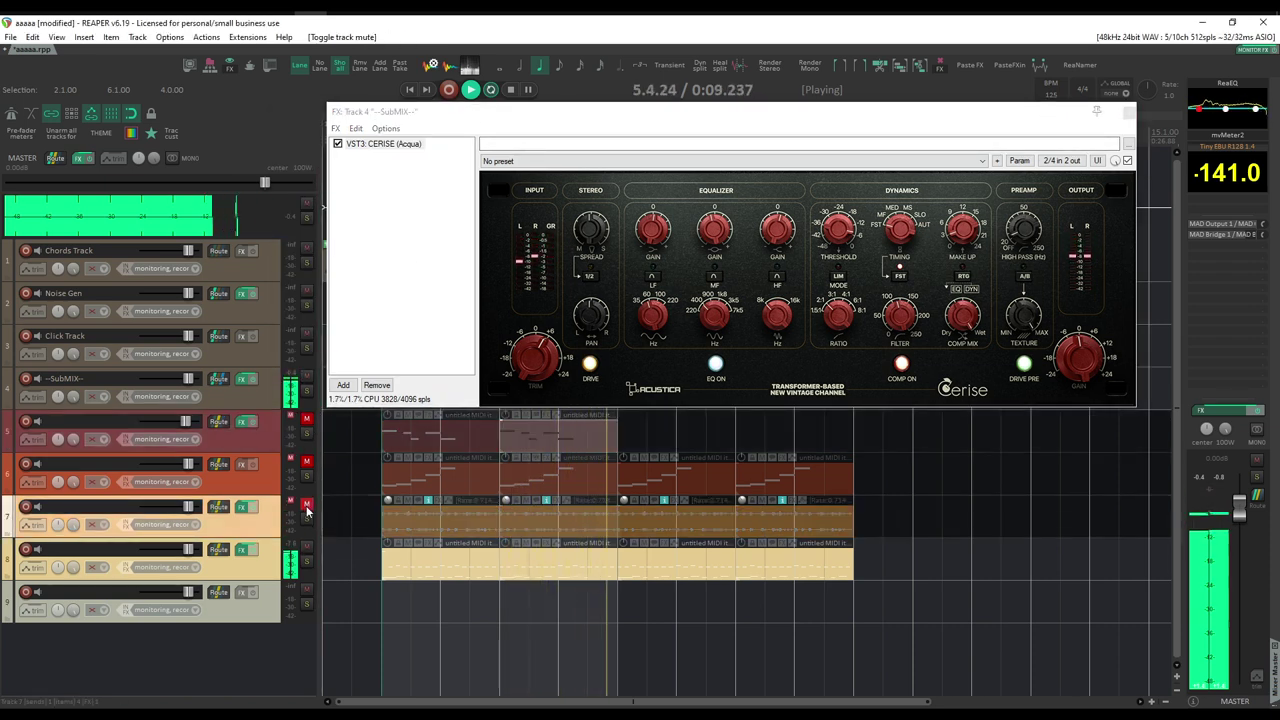
Step: Fine-tune CERISE's THRESHOLD with tracks 7 and 8 playing
{"action": "left_click_drag", "start_coordinate": [720, 112], "coordinate": [674, 113]}
{"action": "left_click_drag", "start_coordinate": [800, 238], "coordinate": [793, 254]}
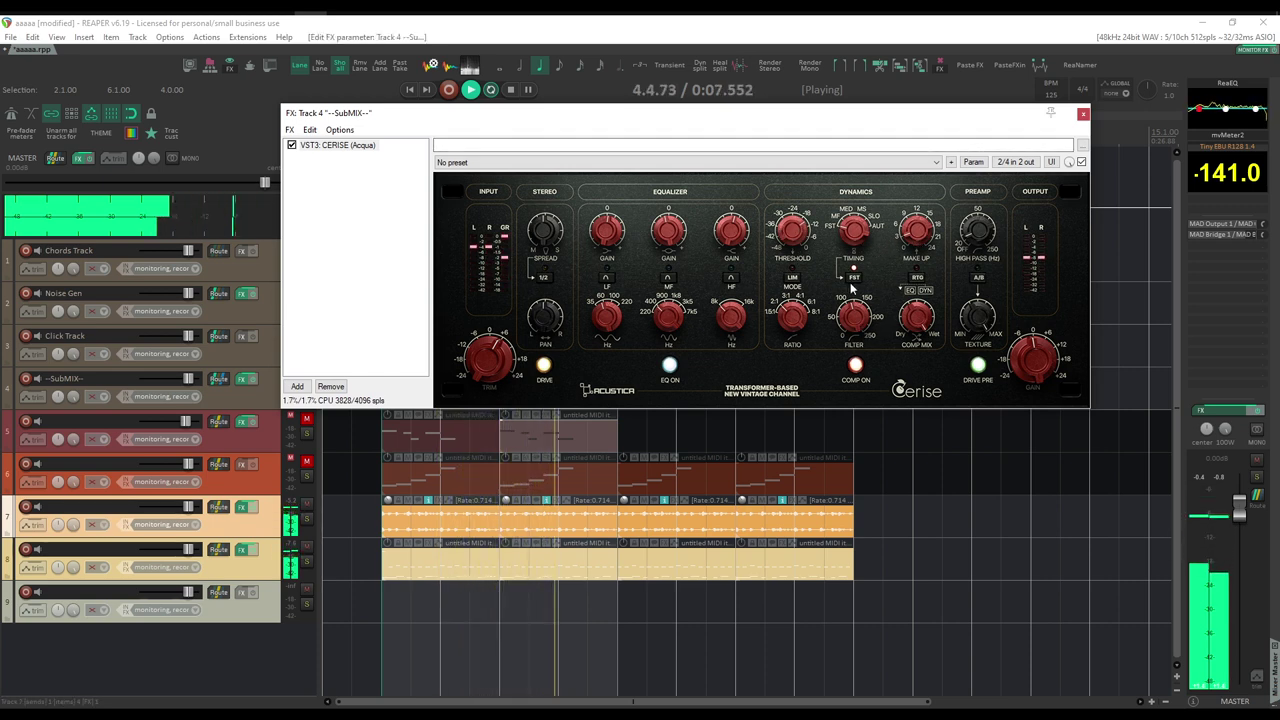
Step: Adjust CERISE's stereo SPREAD with the loop restarted and compare the wet and dry signals
{"action": "key", "text": "space"}
{"action": "key", "text": "space"}
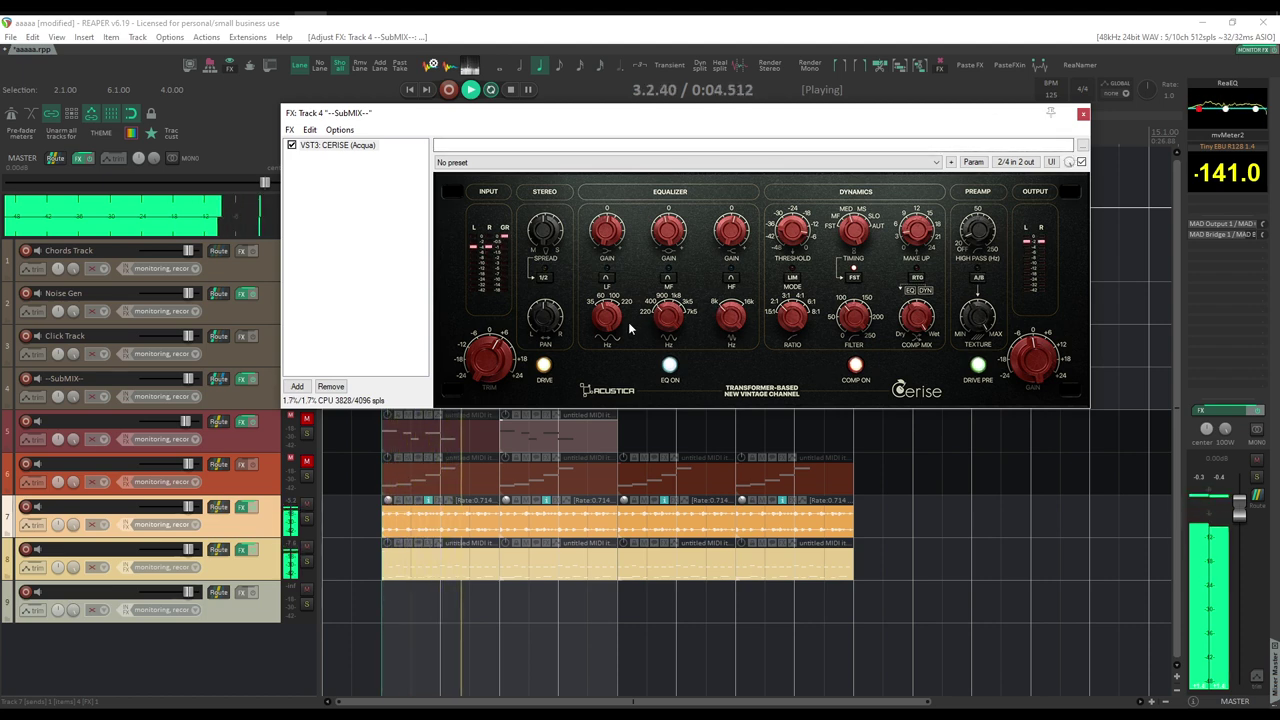
{"action": "left_click", "coordinate": [547, 222]}
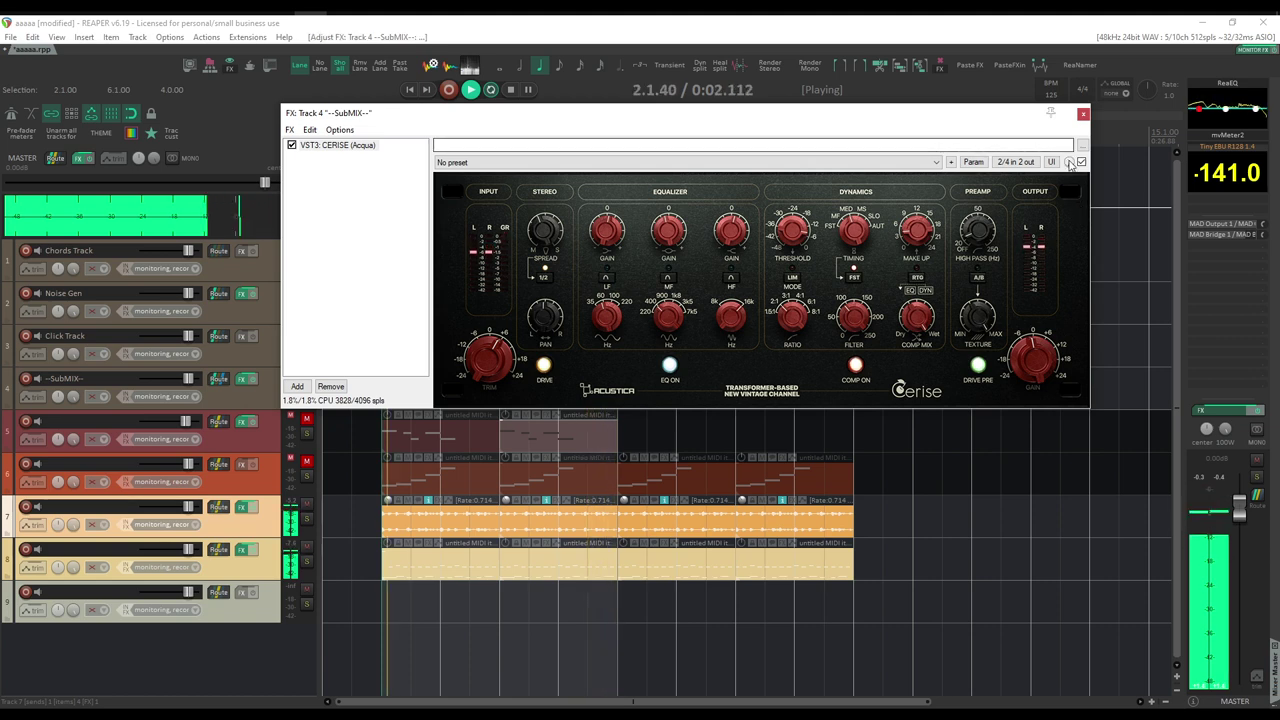
{"action": "left_click_drag", "start_coordinate": [1070, 162], "coordinate": [1074, 152]}
Step: Open the master track's mvMeter2 clear of CERISE's dynamics controls and compare wet and dry levels on its VU meter, ending with playback stopped
{"action": "left_click", "coordinate": [1208, 136]}
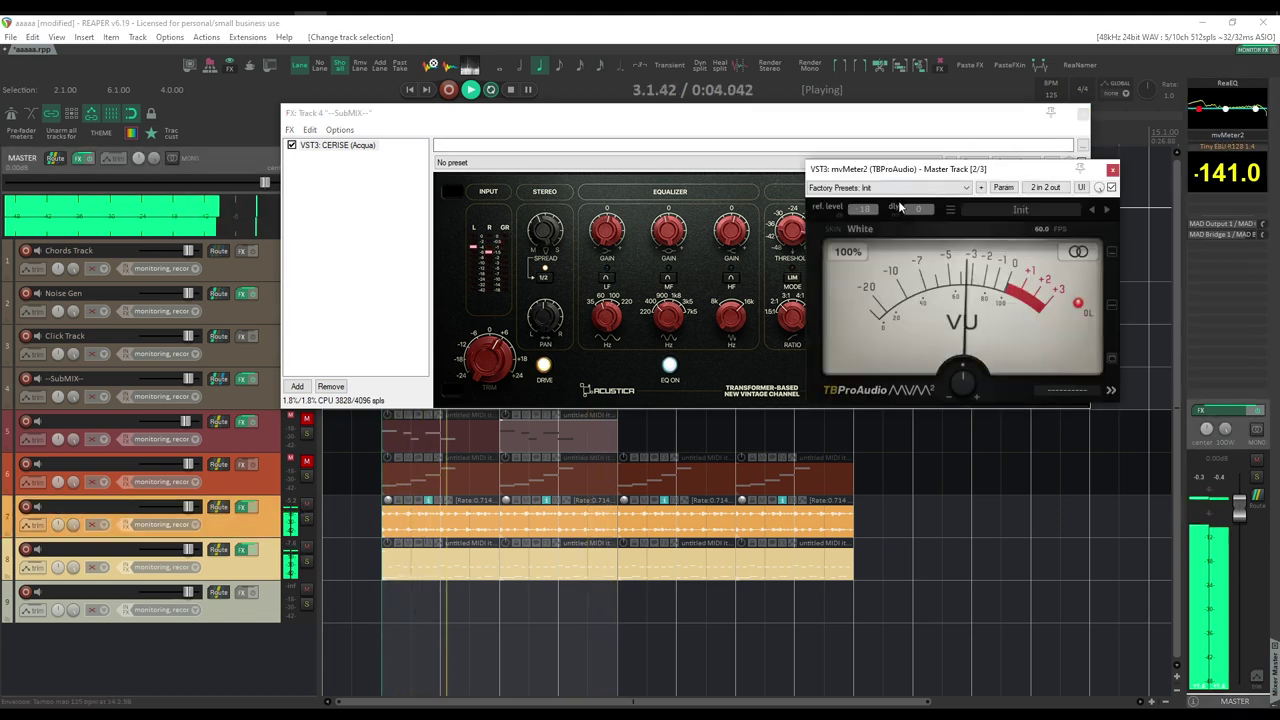
{"action": "left_click_drag", "start_coordinate": [915, 169], "coordinate": [376, 338]}
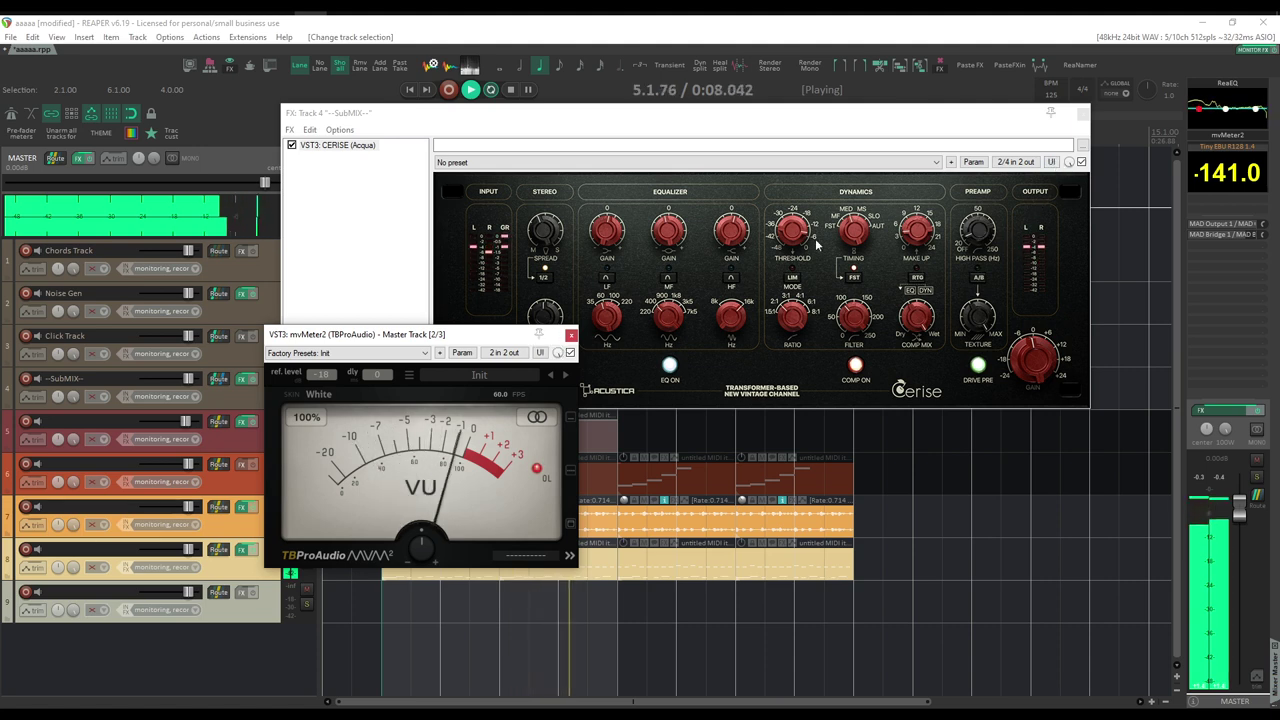
{"action": "mouse_move", "coordinate": [1069, 162]}
{"action": "left_mouse_down"}
{"action": "mouse_move", "coordinate": [1072, 185]}
{"action": "mouse_move", "coordinate": [1079, 176]}
{"action": "left_mouse_up"}
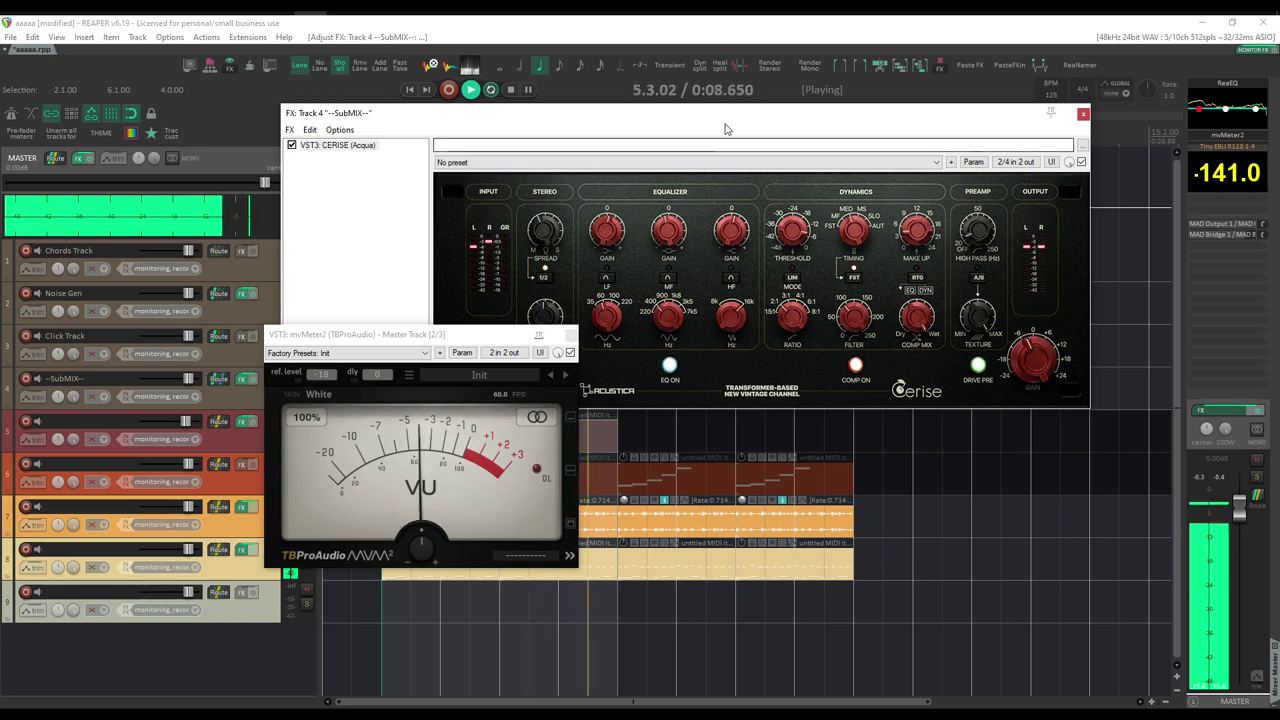
{"action": "key", "text": "space"}
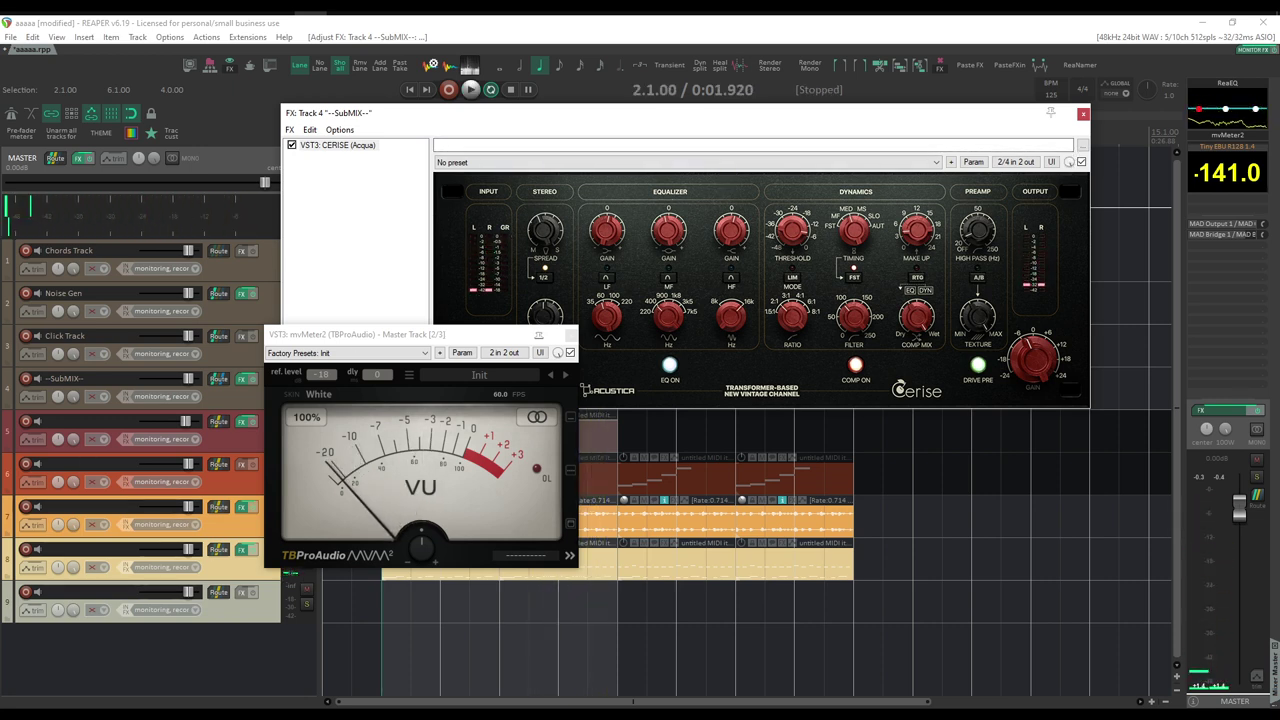